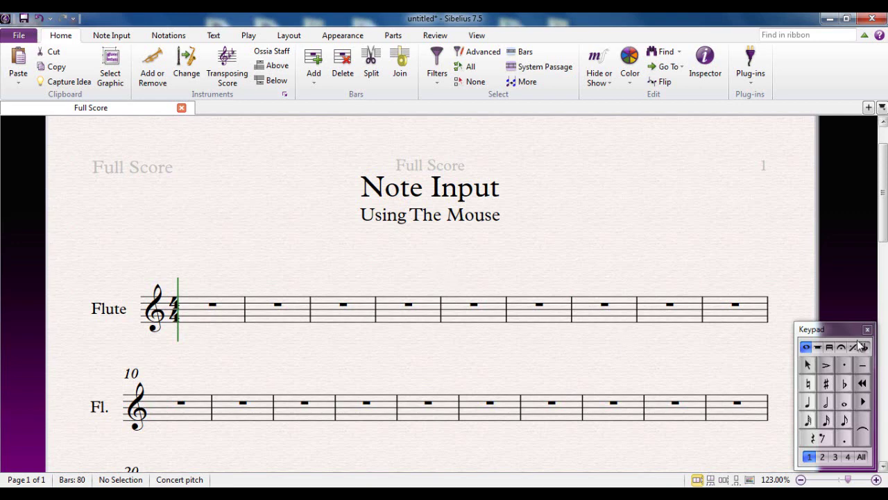
# Move the Keypad panel slightly inward from the window edge, and toggle its display off and back on.
pyautogui.moveTo(837, 329)
pyautogui.mouseDown()
pyautogui.moveTo(801, 320)
pyautogui.moveTo(827, 327)
pyautogui.mouseUp()
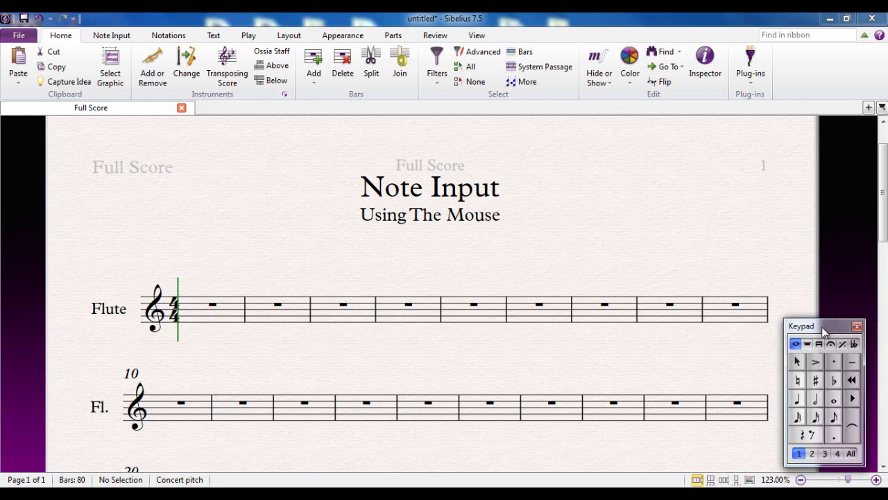
pyautogui.click(476, 36)
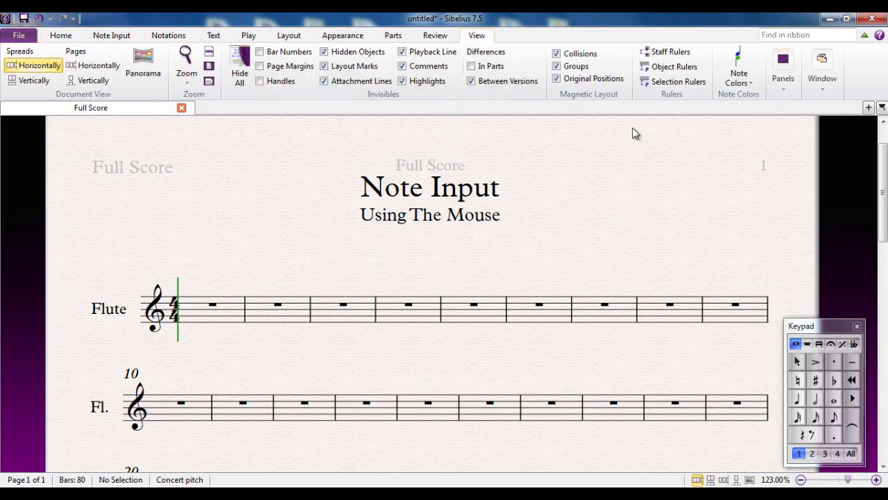
pyautogui.click(785, 65)
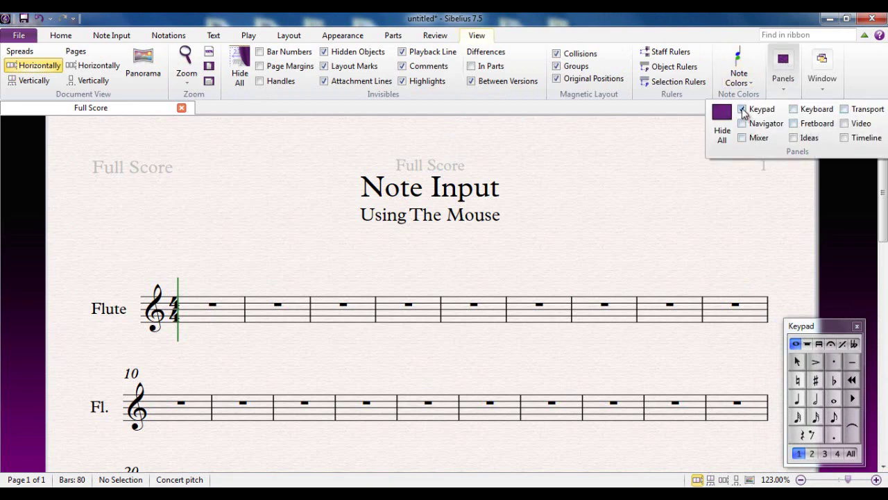
pyautogui.click(742, 111)
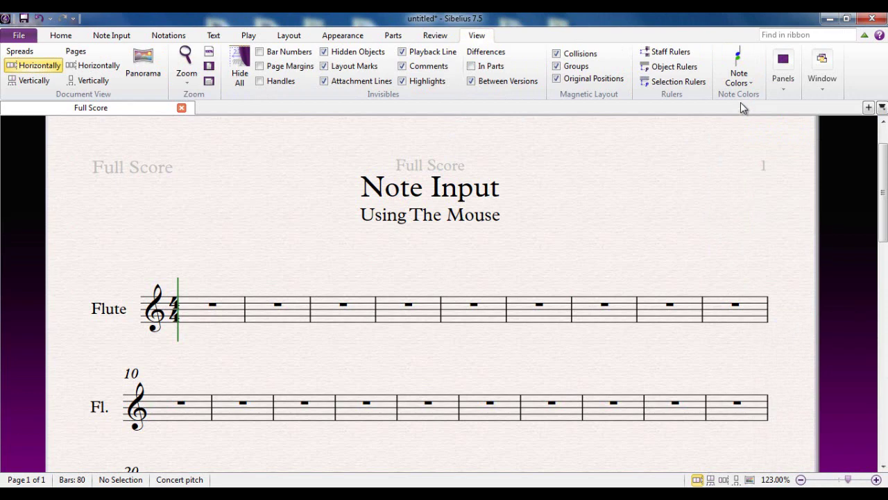
pyautogui.click(782, 62)
pyautogui.click(744, 114)
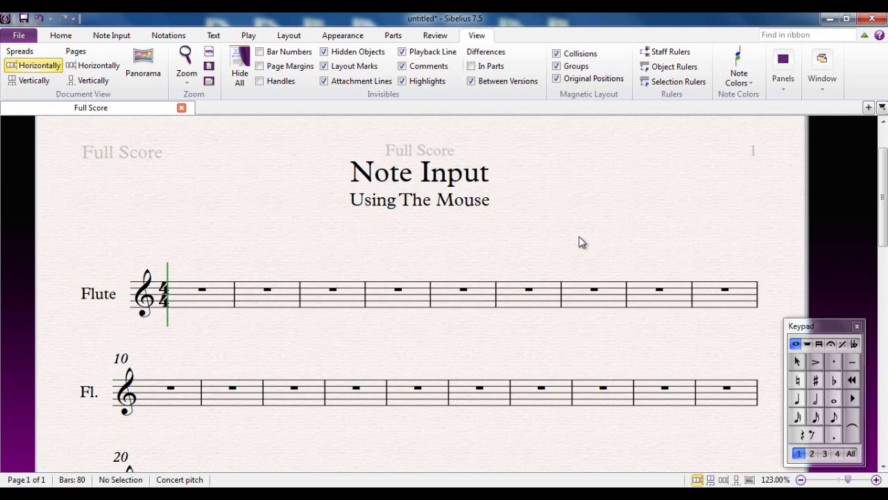
# Fill bar 1 of the flute staff with quarter notes C5, B4, A4 and D5.
pyautogui.click(798, 400)
pyautogui.click(184, 294)
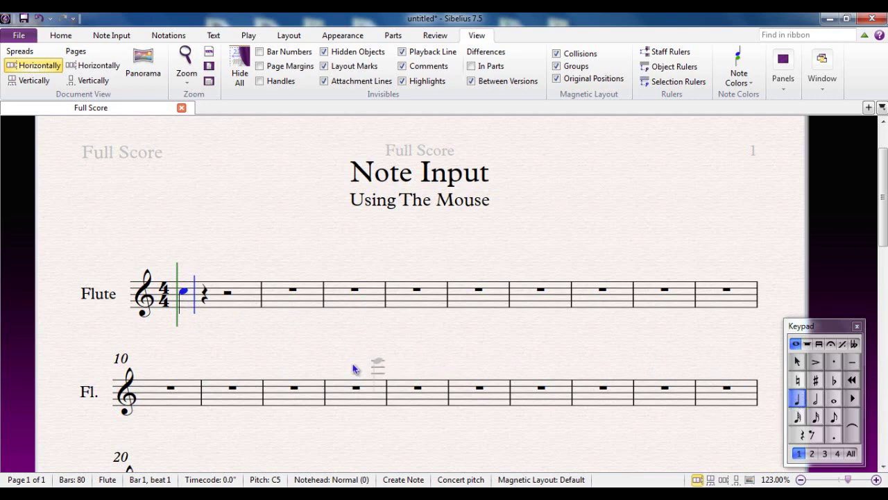
pyautogui.click(207, 294)
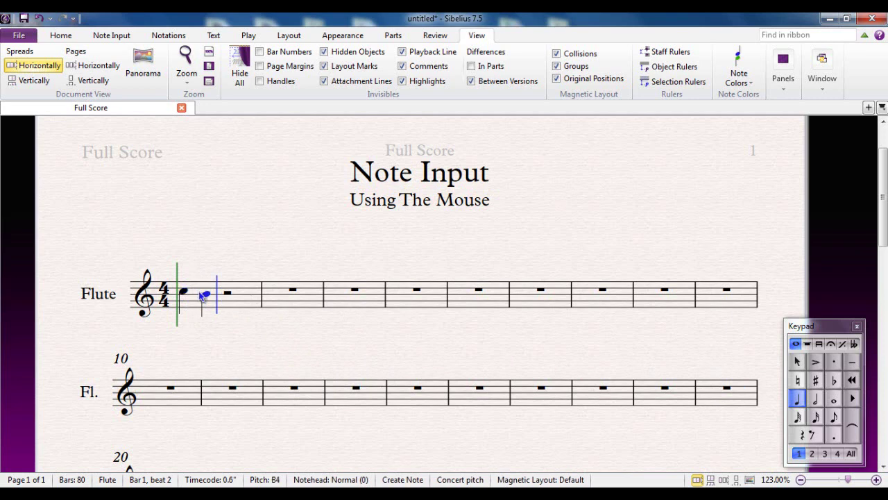
pyautogui.click(228, 297)
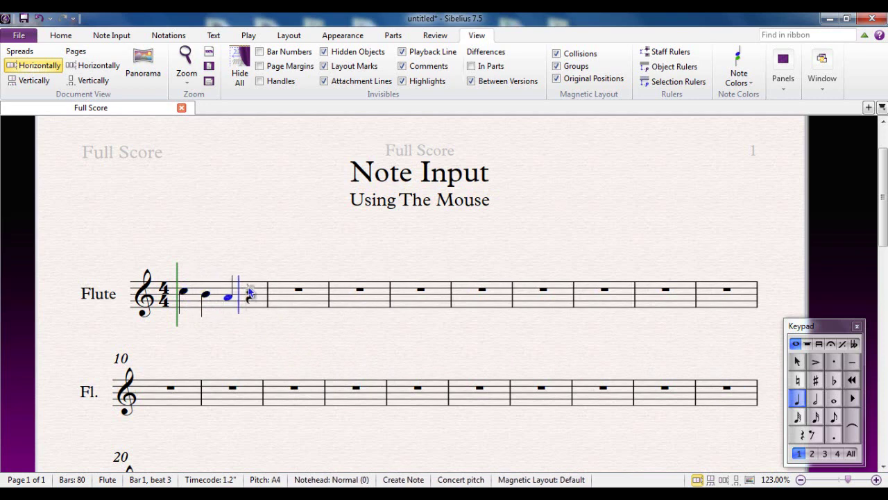
pyautogui.click(248, 288)
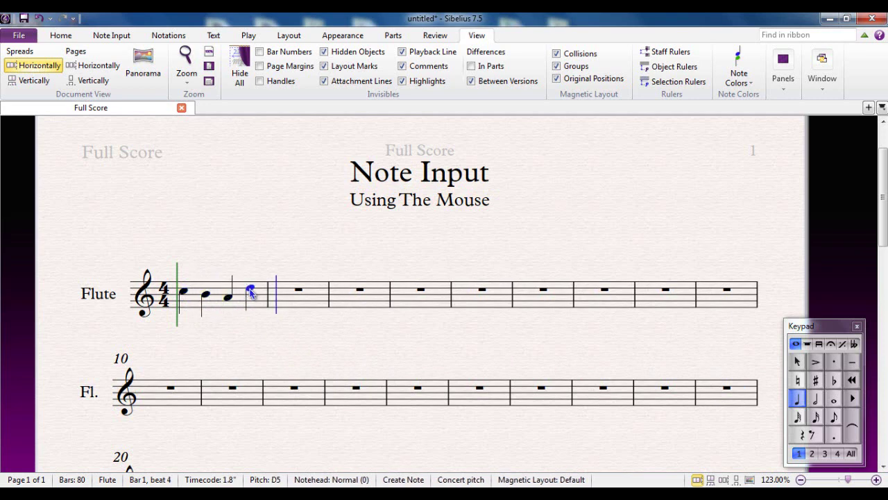
# Begin bar 2 with eighth notes E5 and D5, followed by sixteenth notes C5 and B4.
pyautogui.click(835, 419)
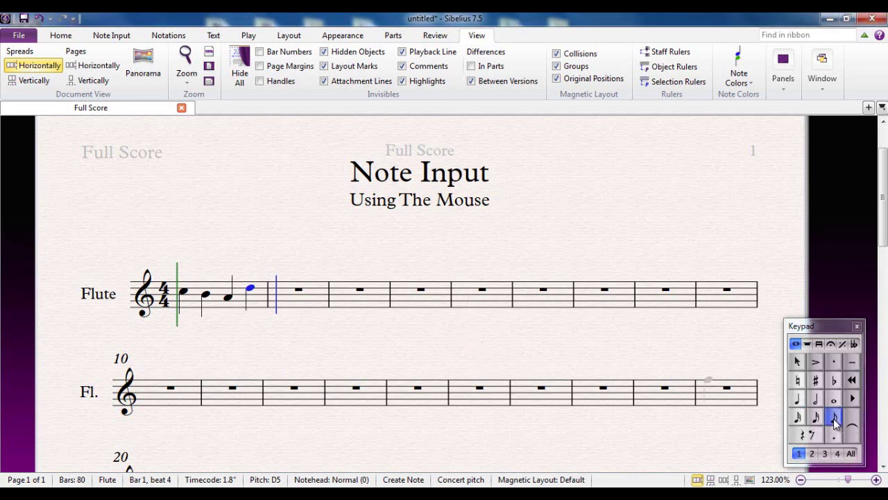
pyautogui.click(283, 285)
pyautogui.click(300, 288)
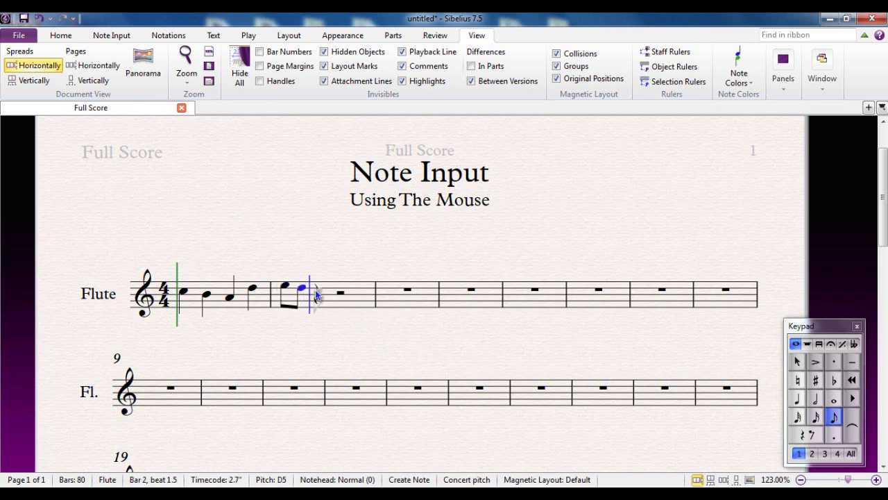
pyautogui.click(817, 419)
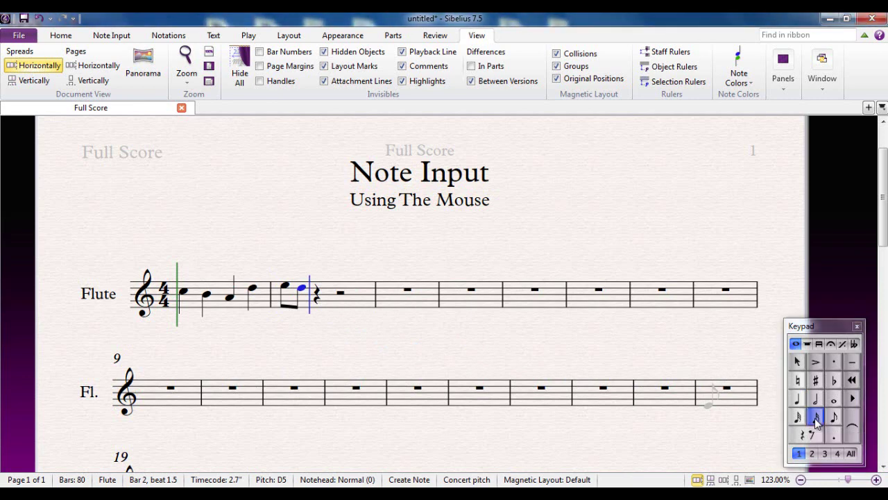
pyautogui.click(325, 292)
pyautogui.click(327, 295)
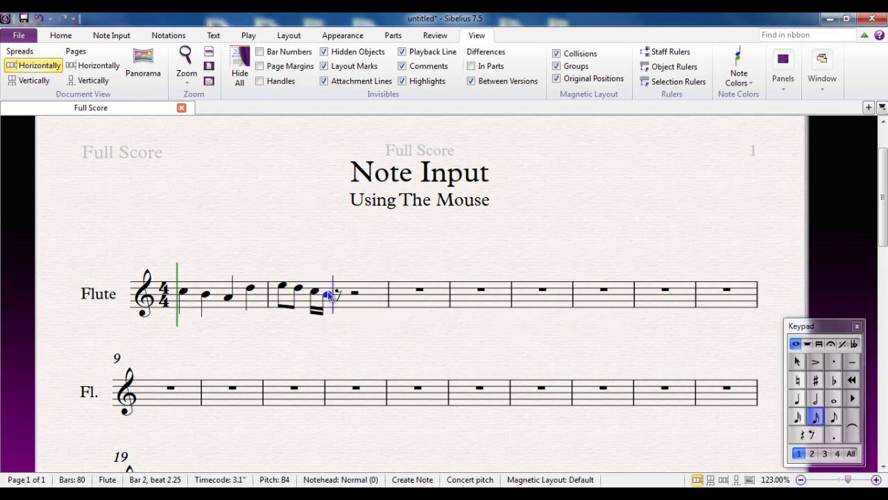
# Complete bar 2 with an eighth note C5 and quarter notes D5 and B4.
pyautogui.click(834, 418)
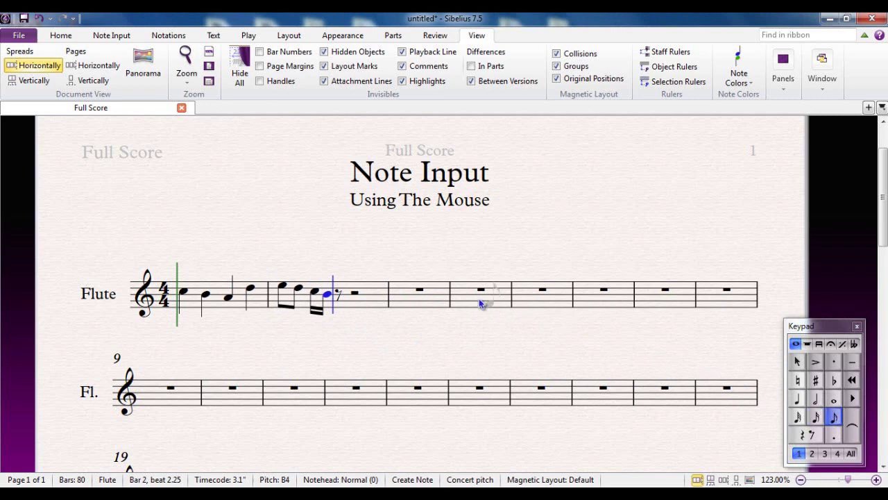
pyautogui.click(340, 292)
pyautogui.click(797, 398)
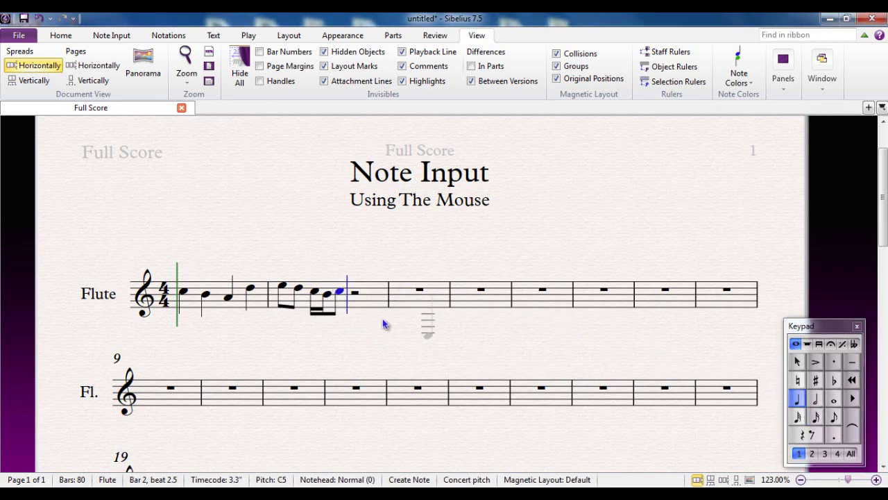
pyautogui.click(355, 289)
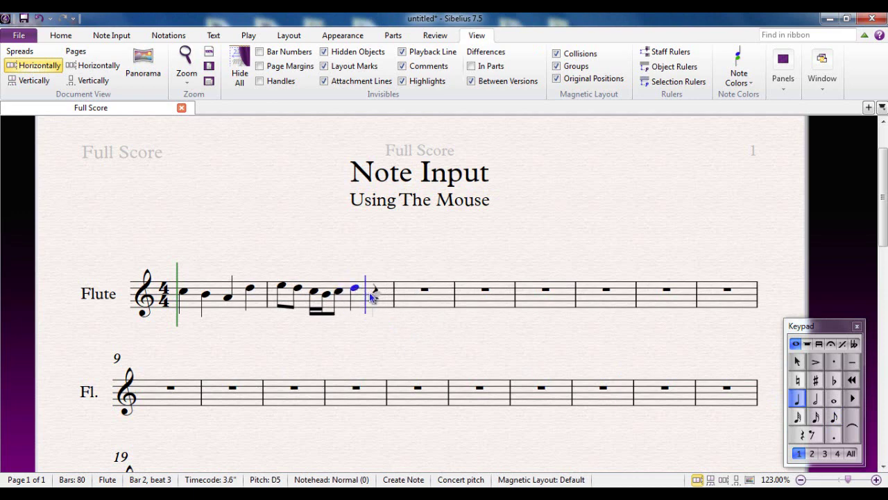
pyautogui.click(375, 295)
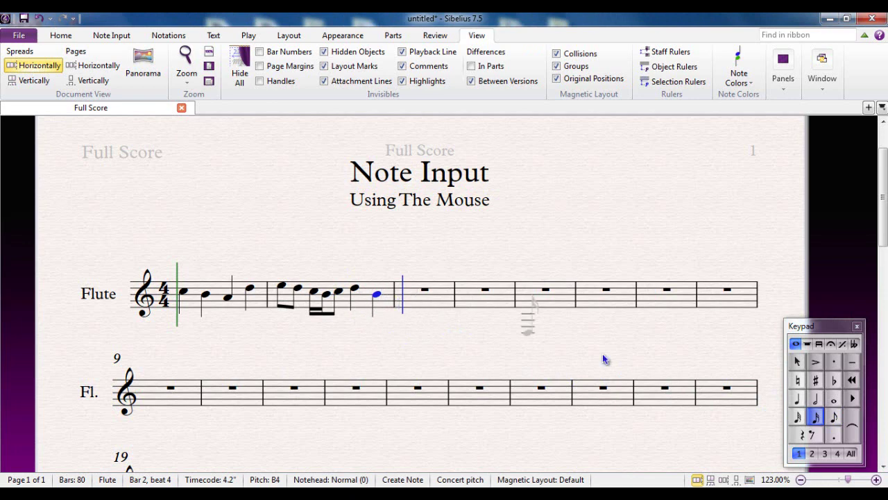
# Fill bar 3 with quarter notes C5, B4, A4 and B4, and bar 4 with a whole note C5.
pyautogui.click(406, 292)
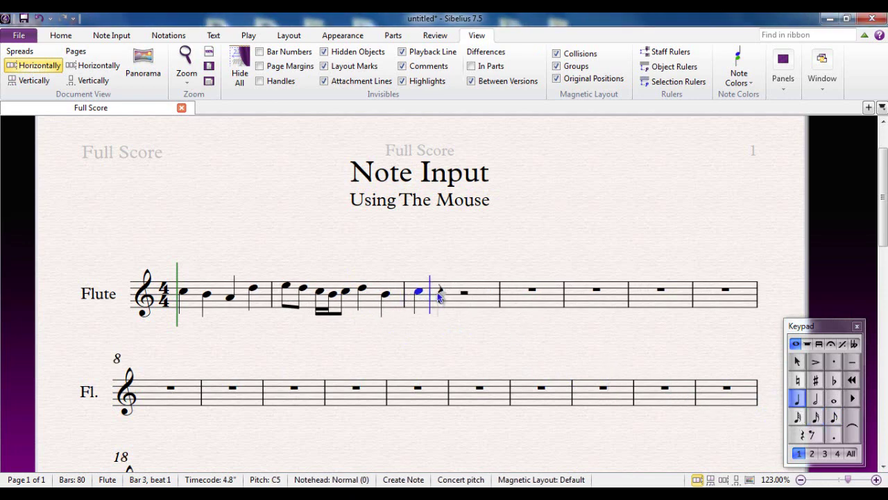
pyautogui.click(441, 297)
pyautogui.click(460, 297)
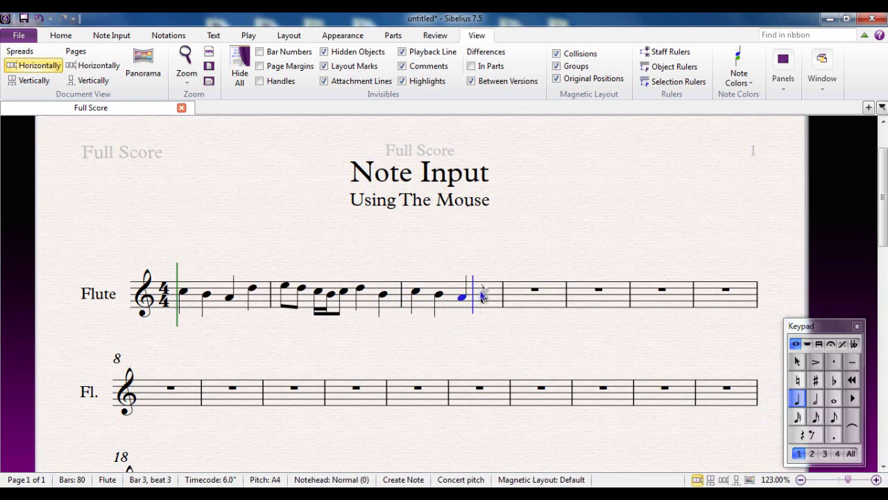
pyautogui.click(485, 297)
pyautogui.click(835, 398)
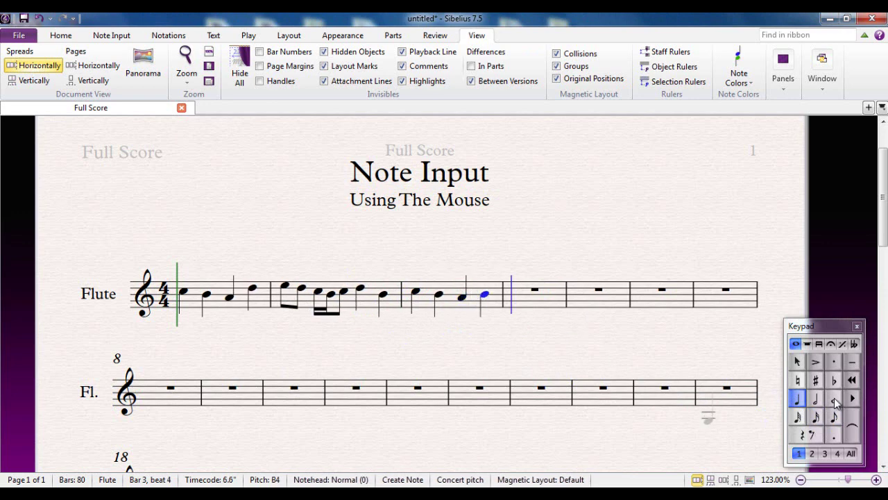
pyautogui.click(517, 291)
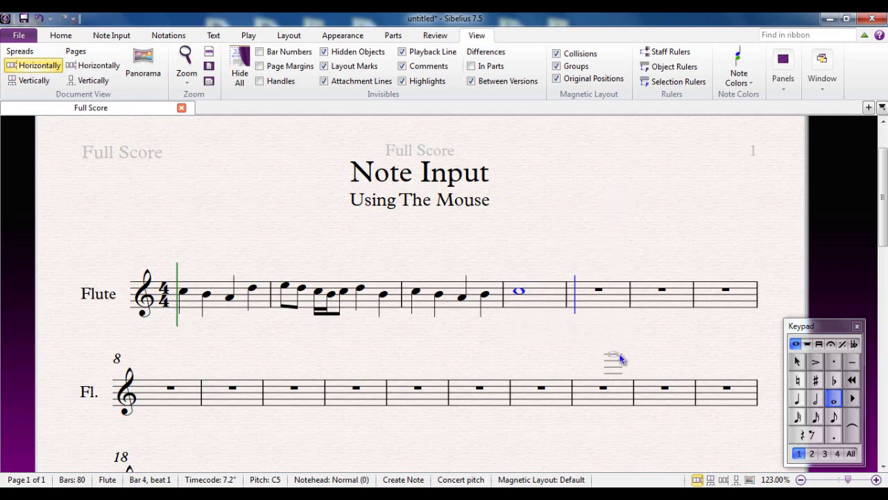
# Place a stray whole note high above the staff in bar 16, and undo it completely.
pyautogui.click(658, 355)
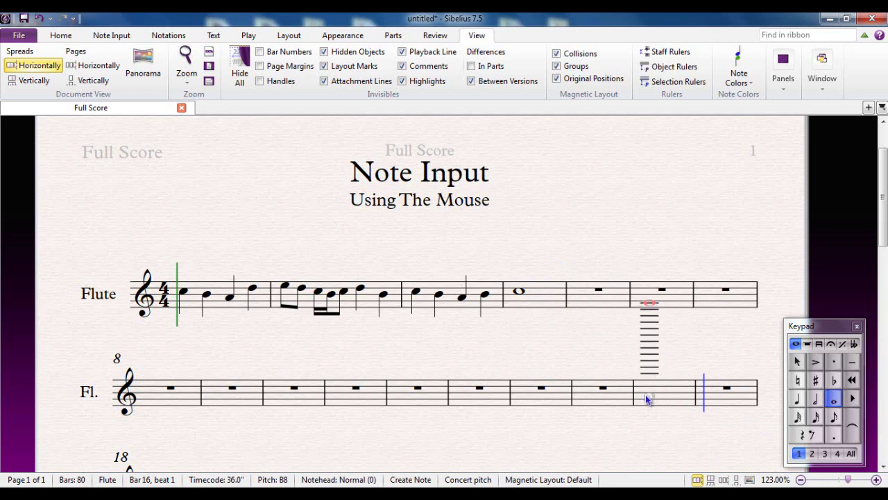
pyautogui.hotkey('ctrl', 'z')
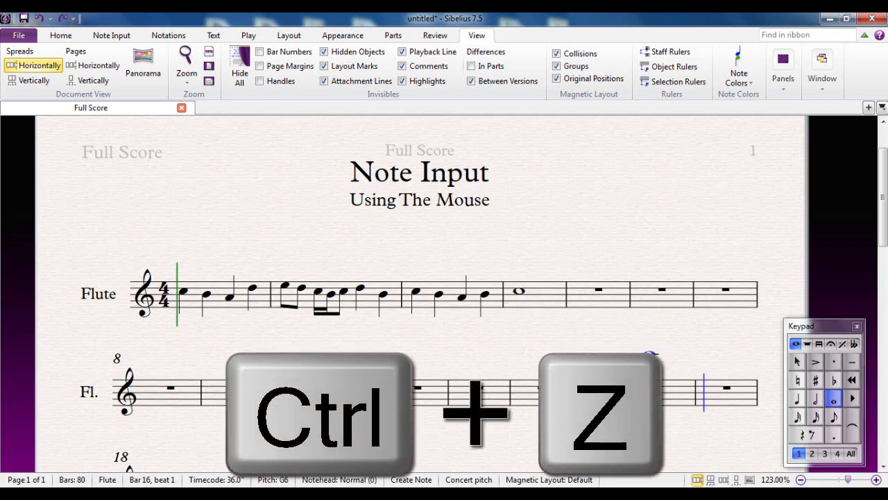
pyautogui.hotkey('ctrl', 'z')
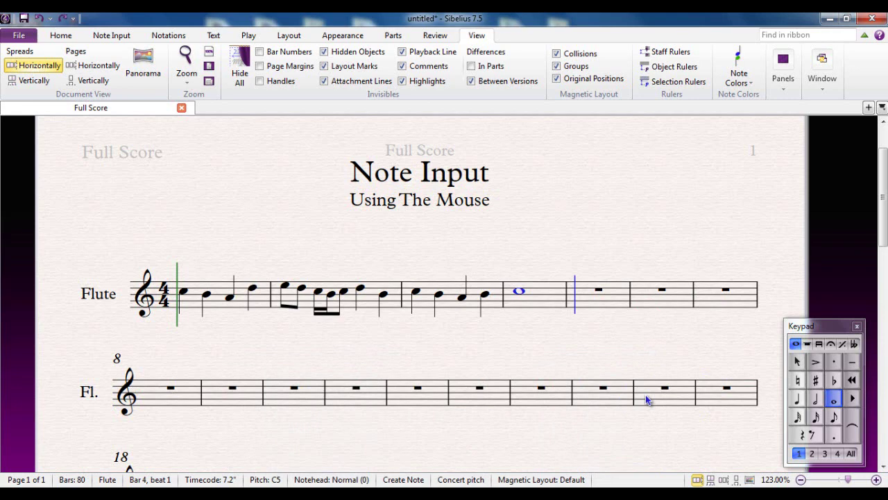
# Leave note input and add a sharp to the whole note C5 in bar 4.
pyautogui.press('Escape')
pyautogui.press('Escape')
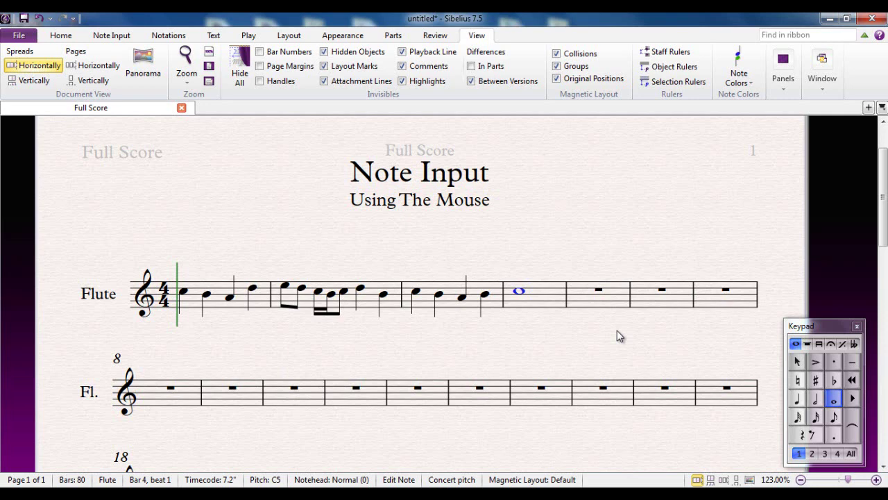
pyautogui.click(522, 294)
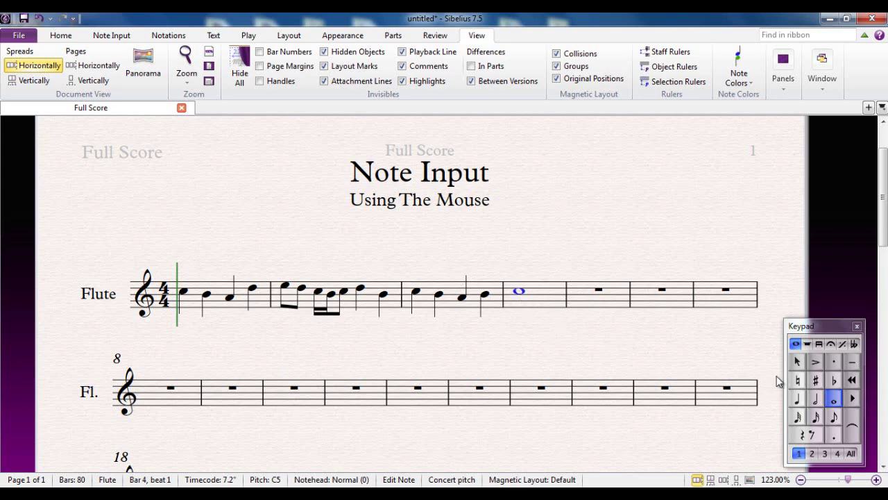
pyautogui.click(817, 380)
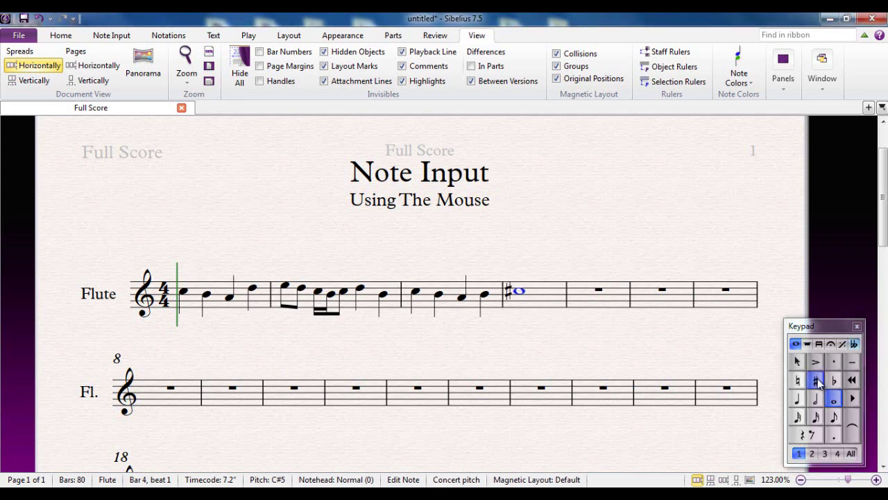
# Add accent, staccato and tenuto markings to the whole note in bar 4, remove all three again and deselect the note.
pyautogui.click(816, 362)
pyautogui.click(834, 362)
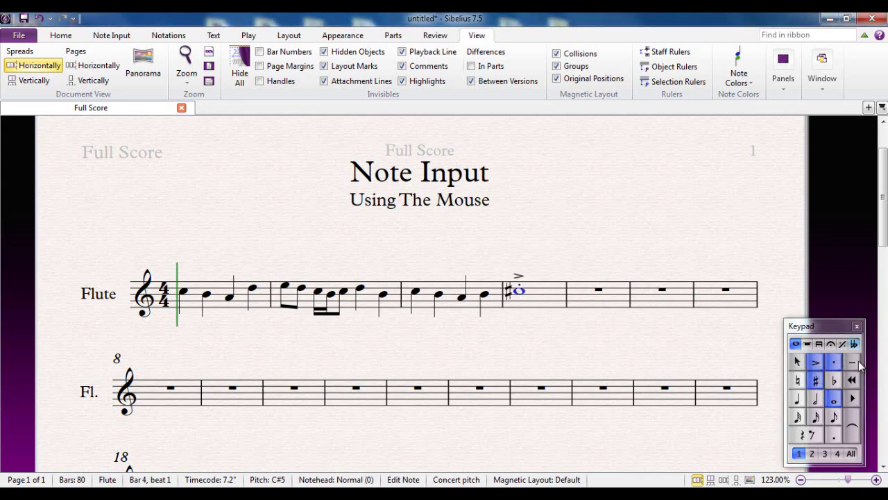
pyautogui.click(855, 364)
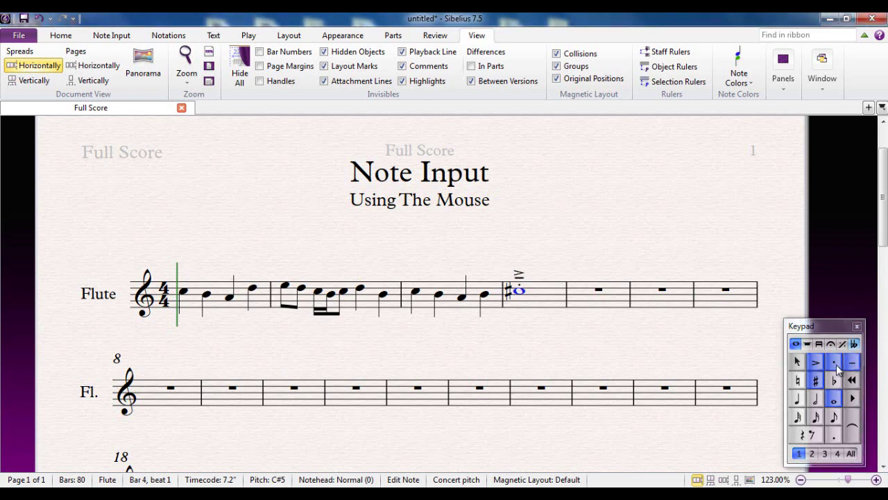
pyautogui.click(854, 364)
pyautogui.click(834, 362)
pyautogui.press('KP_Multiply')
pyautogui.click(816, 361)
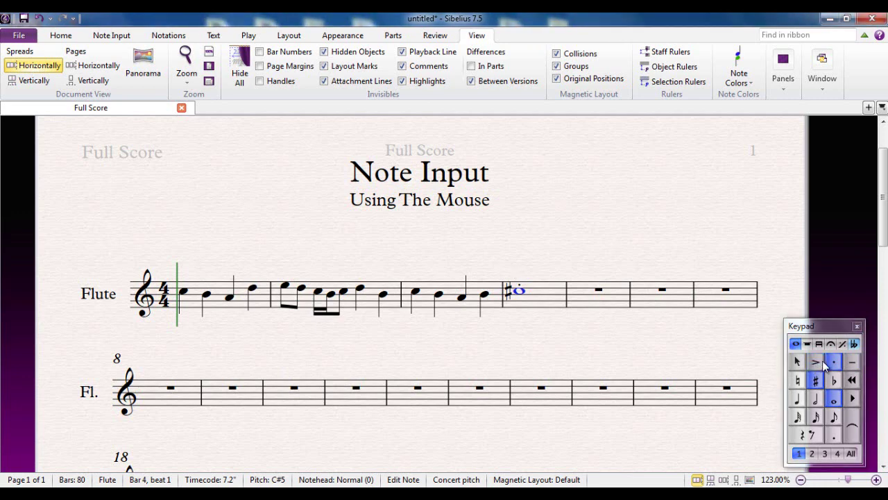
pyautogui.click(834, 362)
pyautogui.press('Escape')
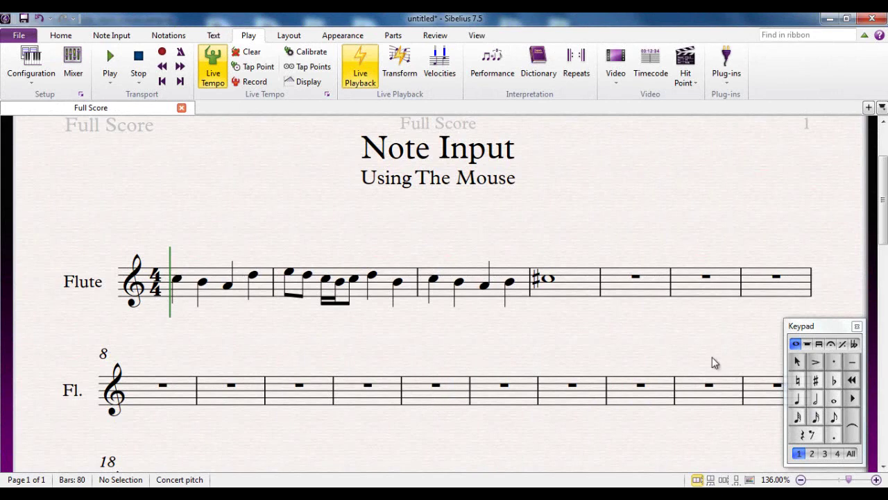
# Enter a quarter note D5 on beat 1 of bar 11, lower it to C5, and leave note input with nothing selected.
pyautogui.click(798, 400)
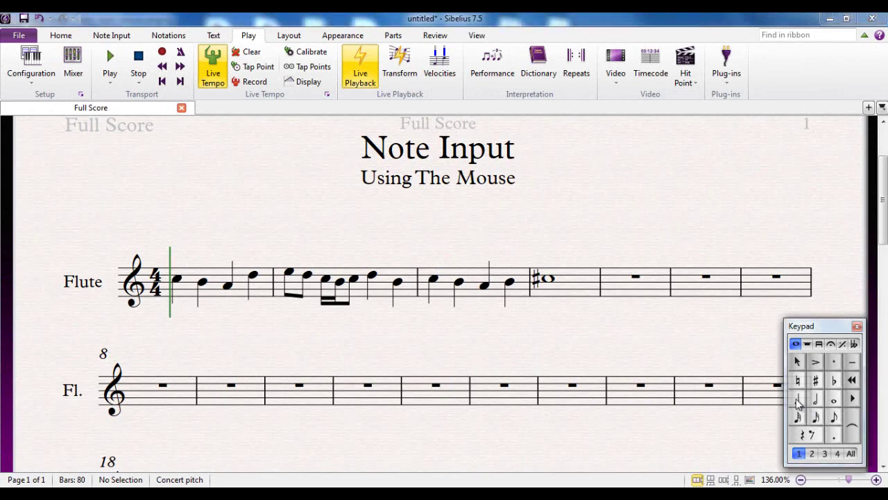
pyautogui.click(345, 391)
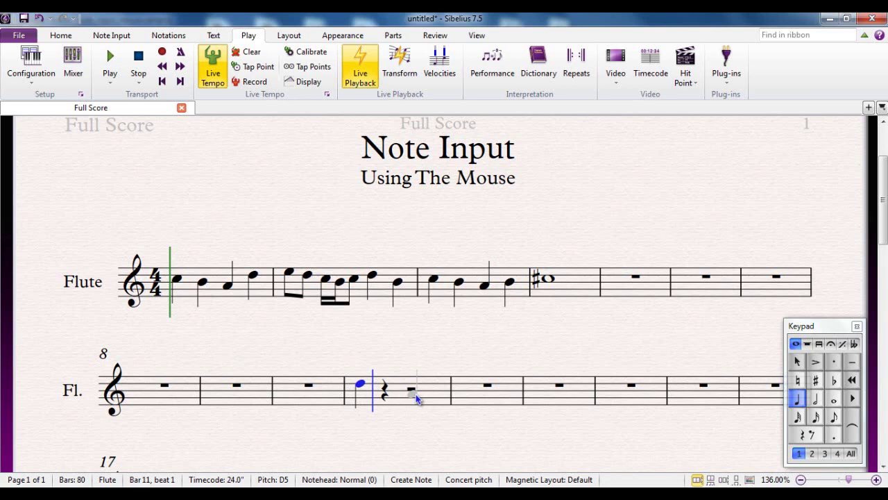
pyautogui.press('Down')
pyautogui.press('Escape')
pyautogui.press('Escape')
pyautogui.click(360, 391)
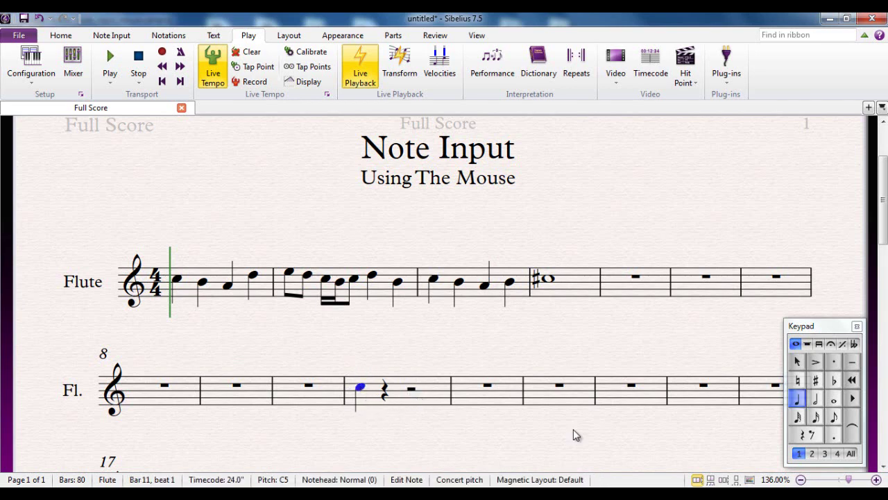
pyautogui.press('Escape')
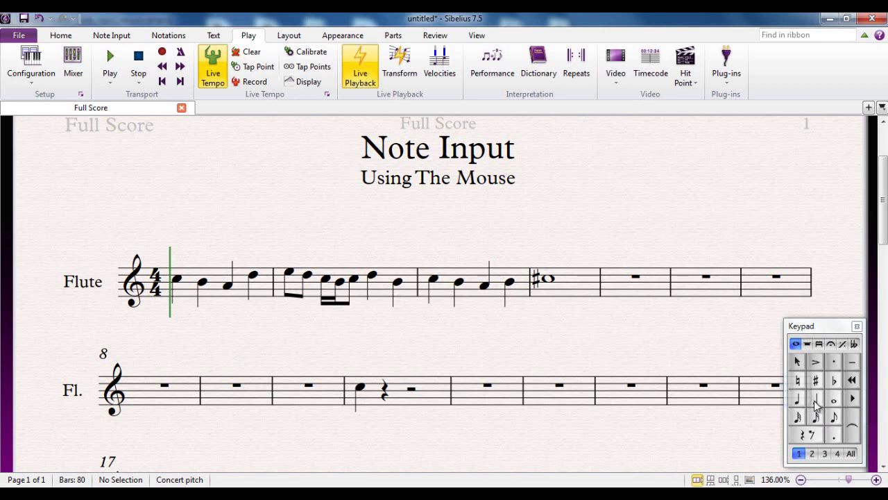
# Enter a half note D-sharp 5 on beat 2 of bar 11.
pyautogui.click(816, 405)
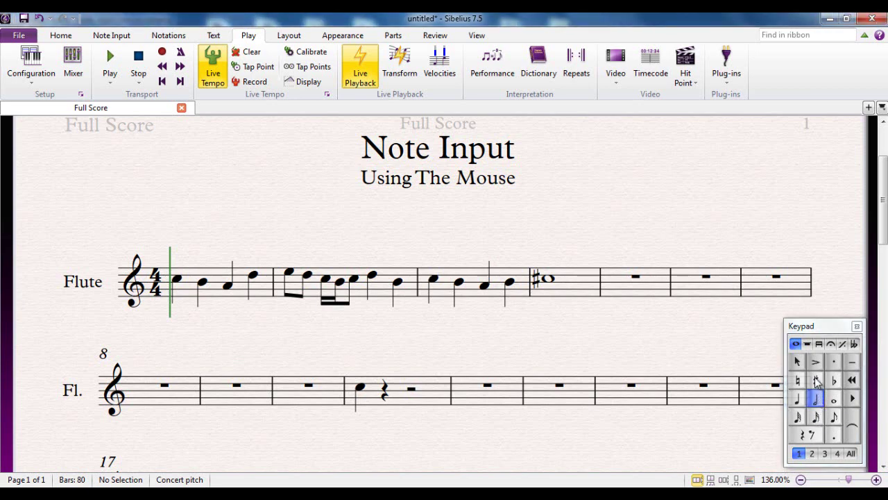
pyautogui.click(817, 381)
pyautogui.click(386, 381)
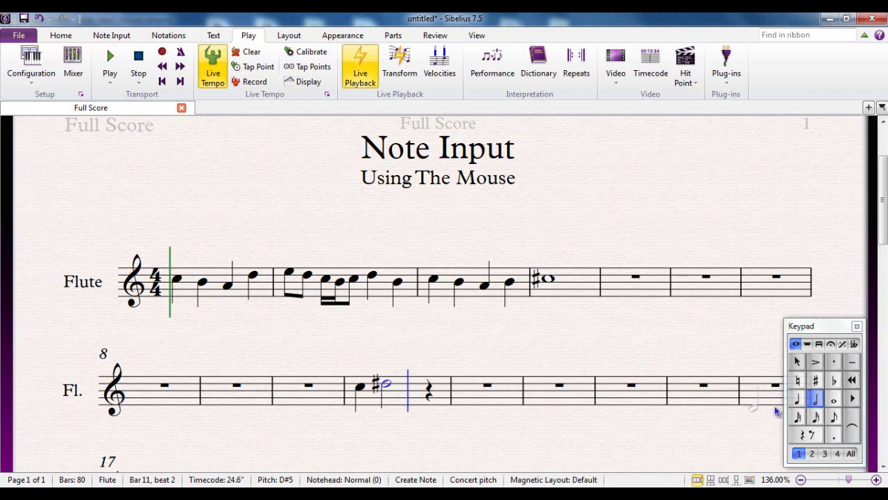
# Enter an accented quarter note B-flat 4 on beat 4 of bar 11.
pyautogui.click(797, 400)
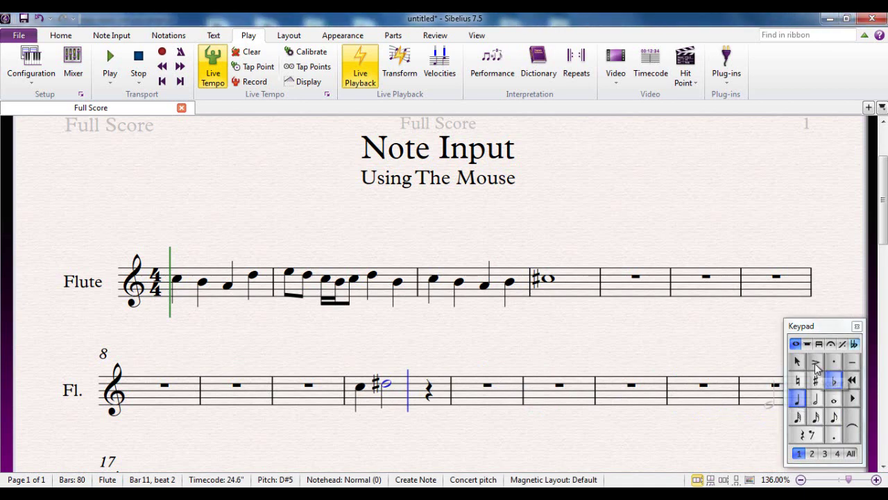
pyautogui.click(816, 363)
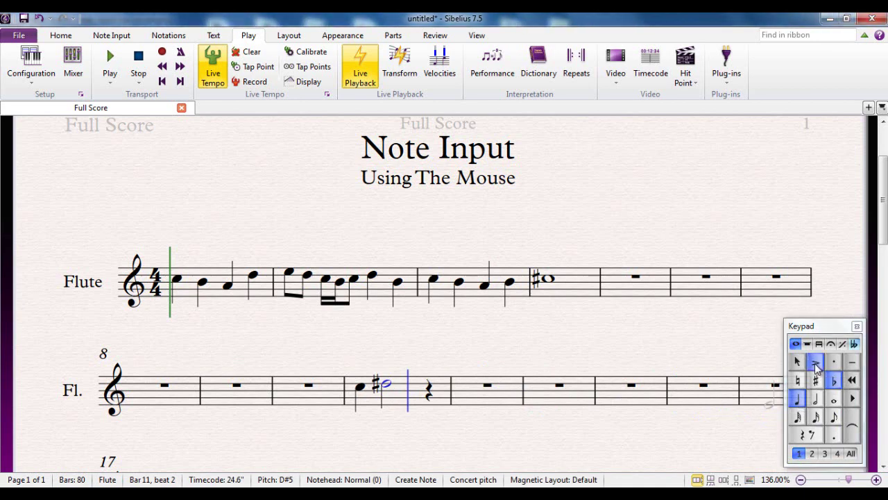
pyautogui.click(428, 389)
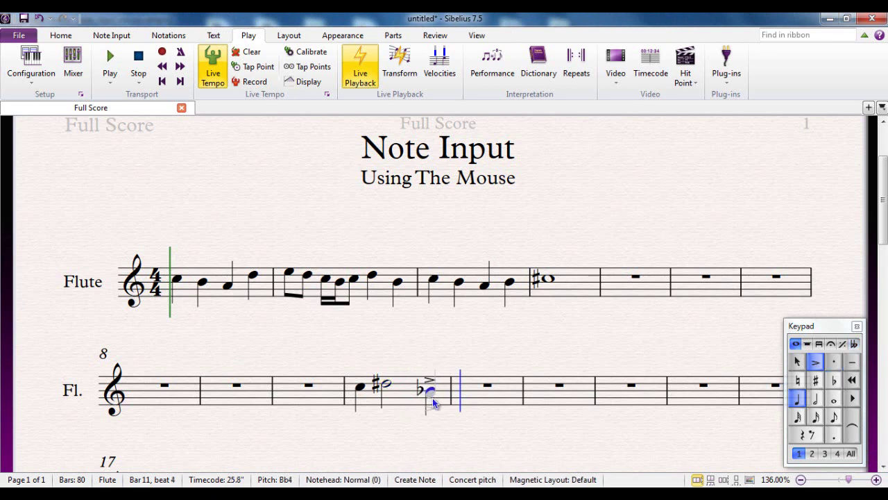
pyautogui.click(432, 389)
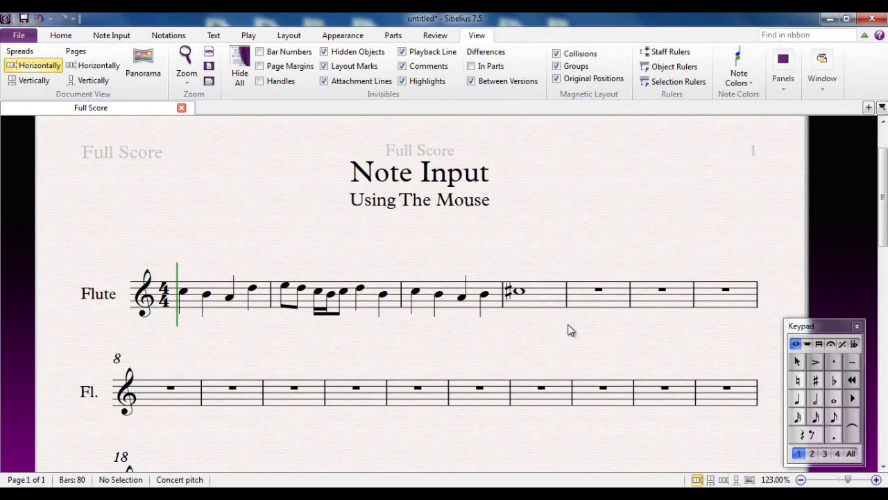
# Enter quarter notes C5, A4 and B4 on beats 1 to 3 of bar 10.
pyautogui.moveTo(615, 345); pyautogui.dragTo(631, 299)
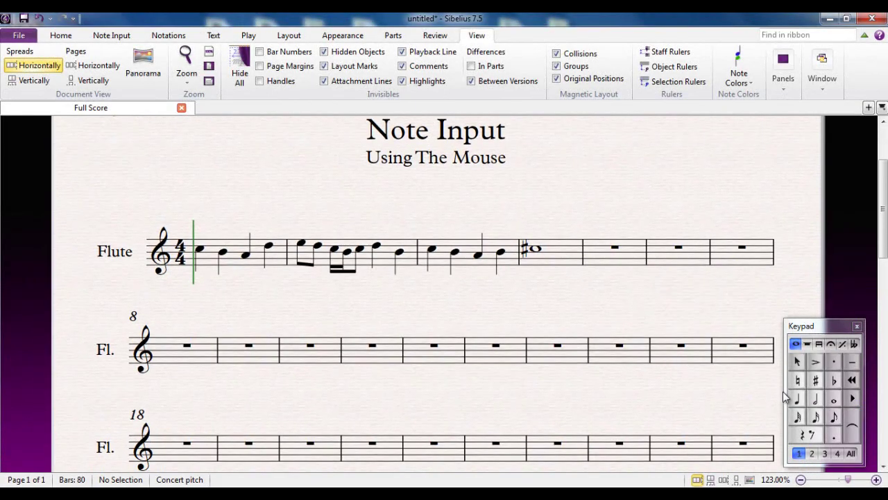
pyautogui.click(798, 399)
pyautogui.click(294, 348)
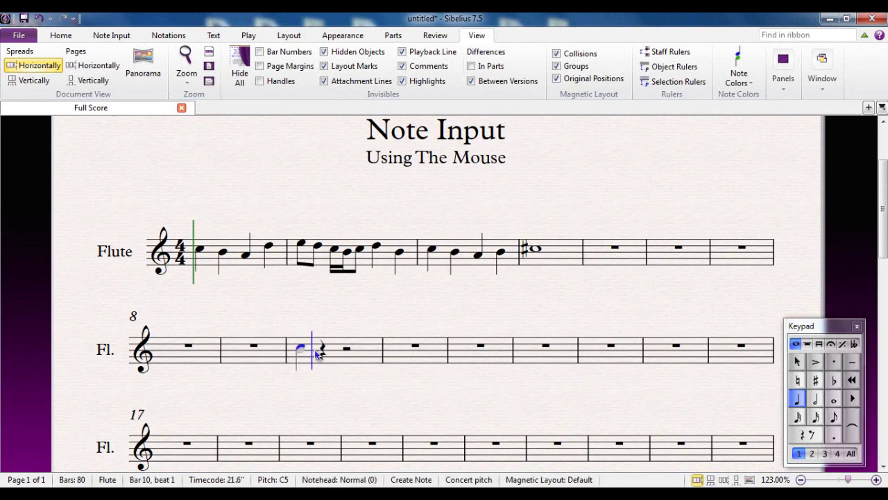
pyautogui.click(316, 351)
pyautogui.click(347, 349)
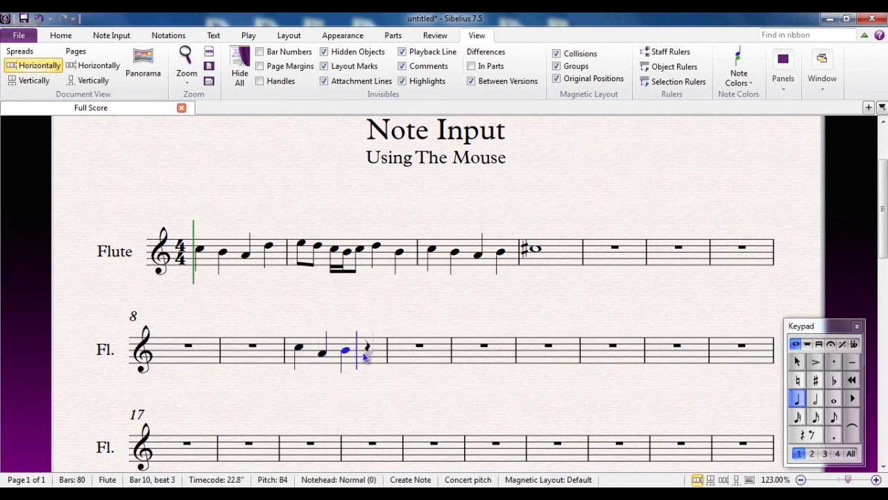
# Fill beat 4 of bar 10 with two eighth notes, B4 and G4.
pyautogui.click(834, 416)
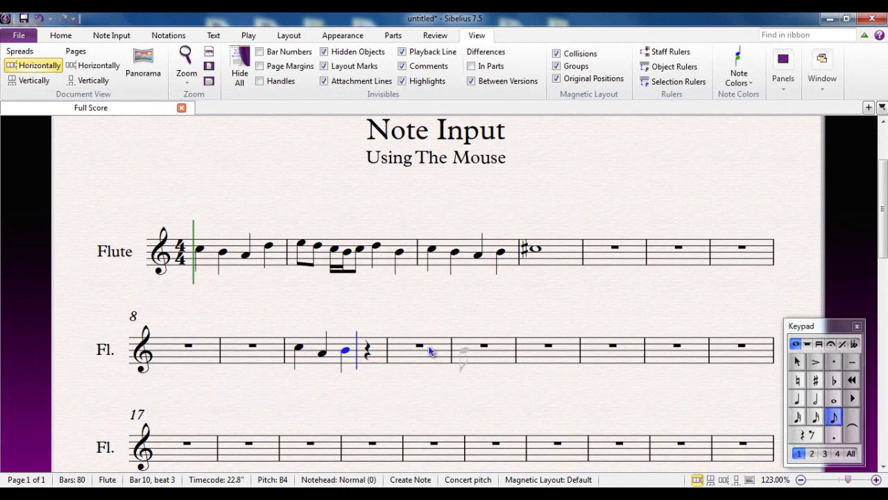
pyautogui.click(365, 350)
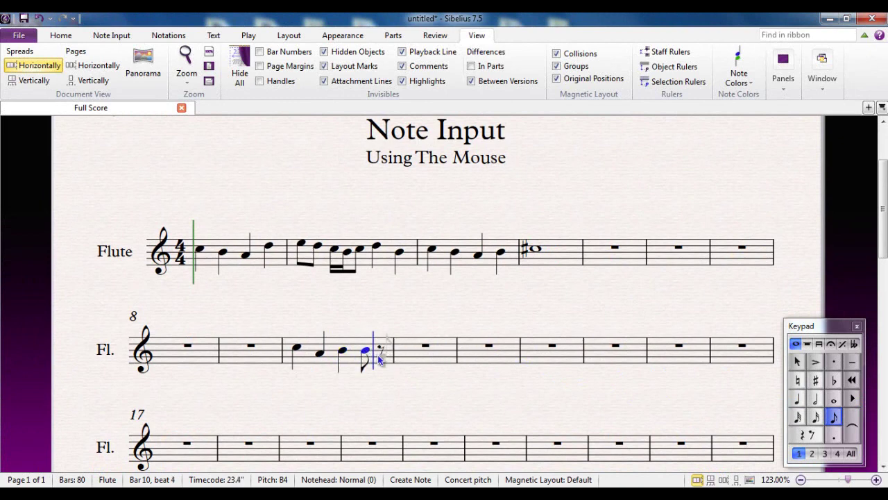
pyautogui.click(380, 356)
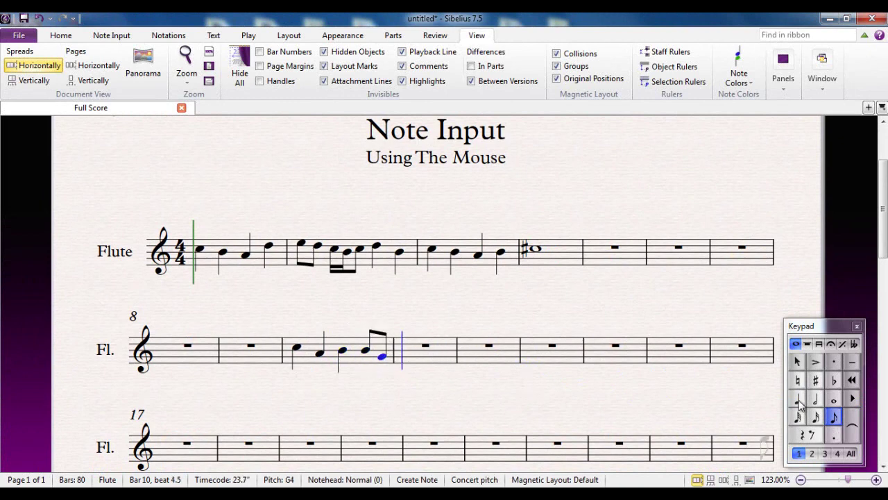
# Enter a whole note C5 in bar 11 and leave note input with nothing selected.
pyautogui.click(833, 399)
pyautogui.click(409, 350)
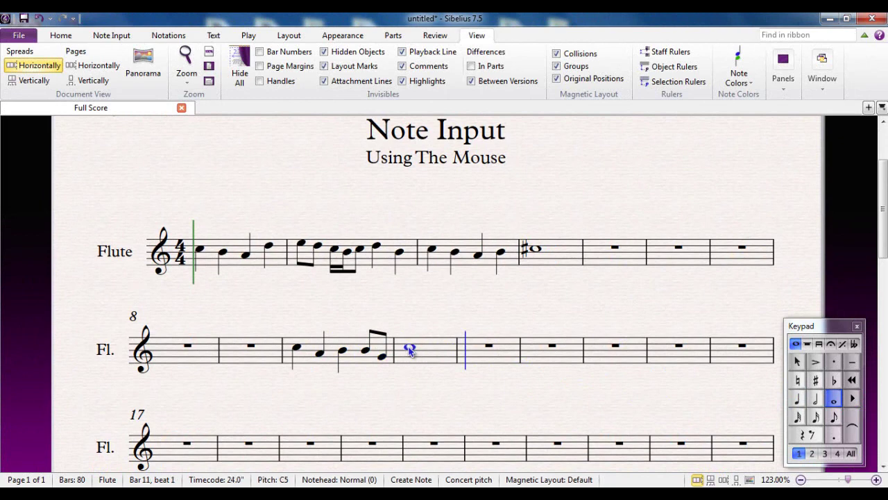
pyautogui.press('Escape')
pyautogui.press('Escape')
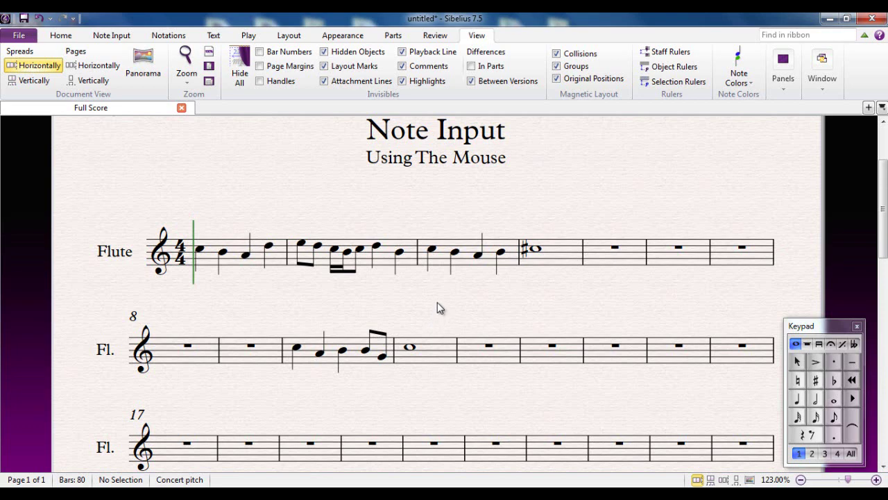
# Lower the first quarter note of bar 3 to C4 and deselect it.
pyautogui.click(432, 251)
pyautogui.scroll(6, 432, 253)
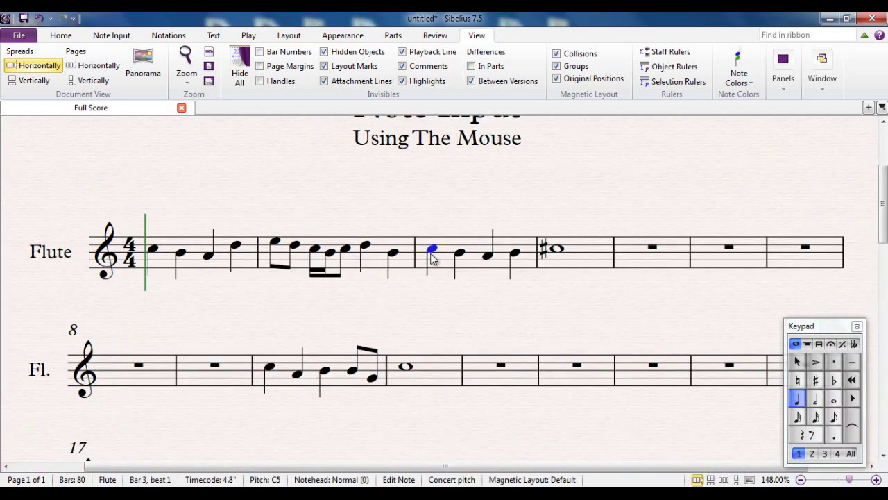
pyautogui.scroll(3, 431, 258)
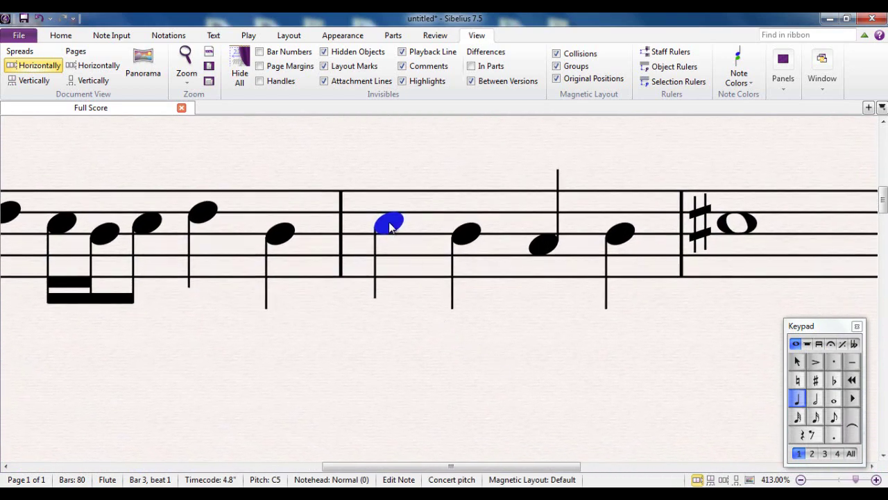
pyautogui.moveTo(390, 227); pyautogui.dragTo(391, 245)
pyautogui.moveTo(390, 264); pyautogui.dragTo(389, 331)
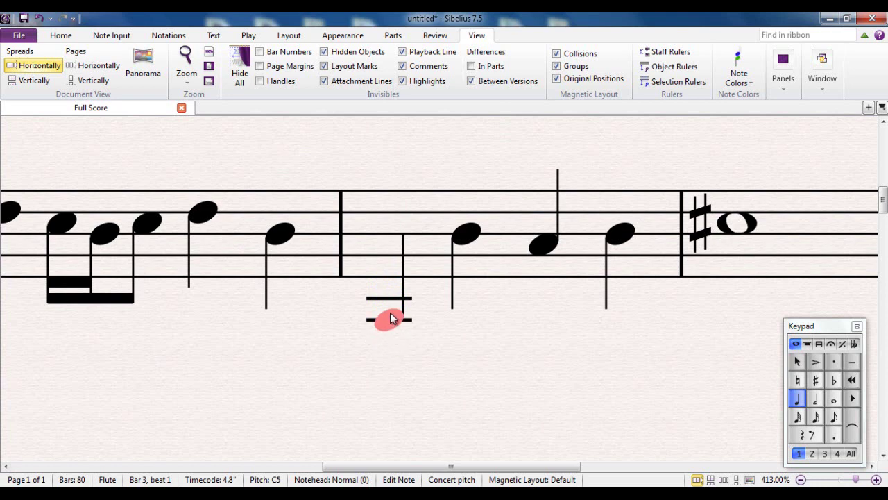
pyautogui.moveTo(389, 306); pyautogui.dragTo(389, 300)
pyautogui.click(482, 318)
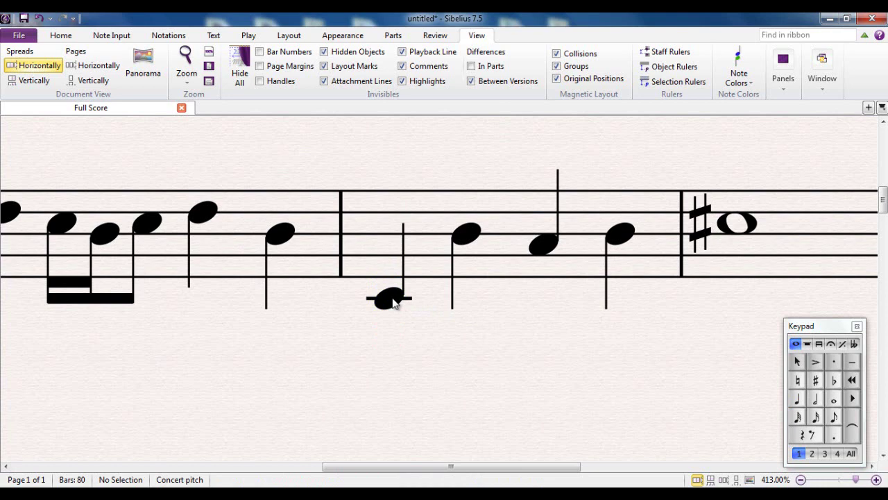
# Lower the first quarter note of bar 3 to B3 and the second to A3, leaving nothing selected.
pyautogui.click(393, 303)
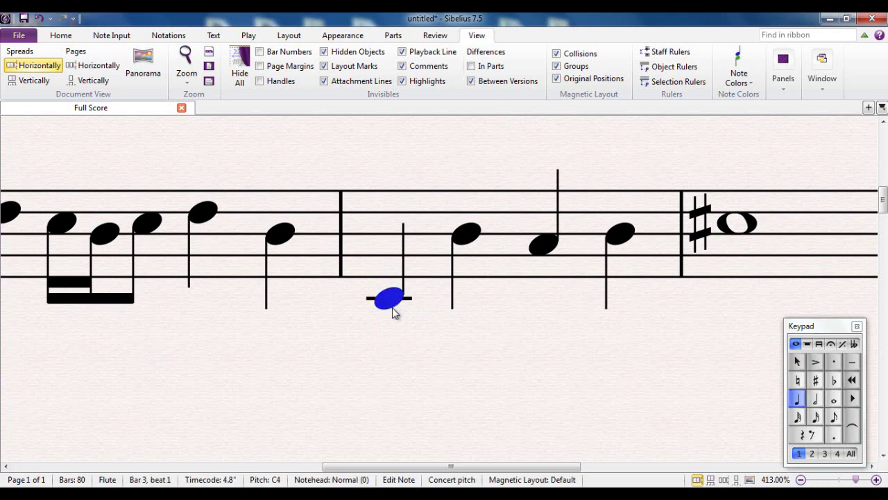
pyautogui.moveTo(393, 306); pyautogui.dragTo(392, 316)
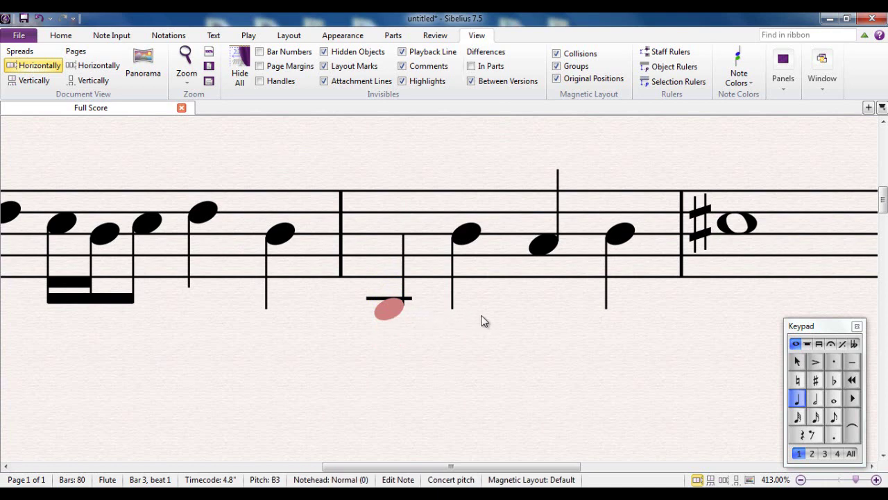
pyautogui.press('Escape')
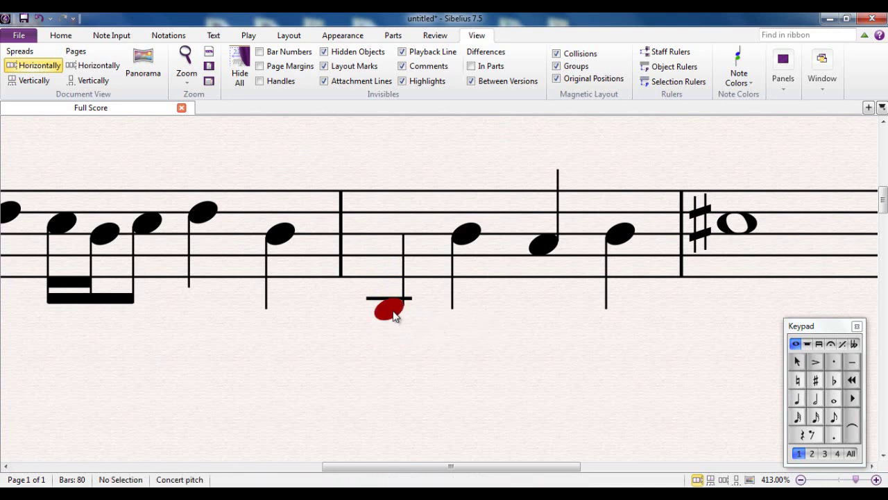
pyautogui.moveTo(468, 237); pyautogui.dragTo(456, 326)
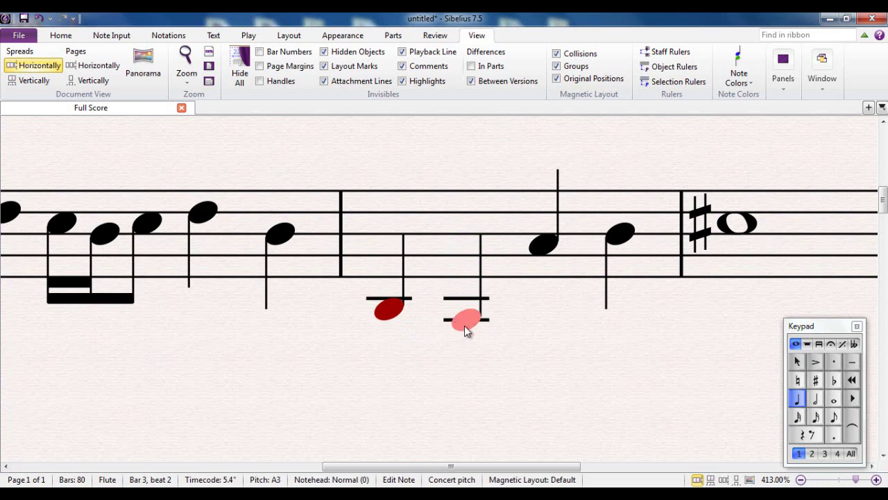
pyautogui.click(526, 319)
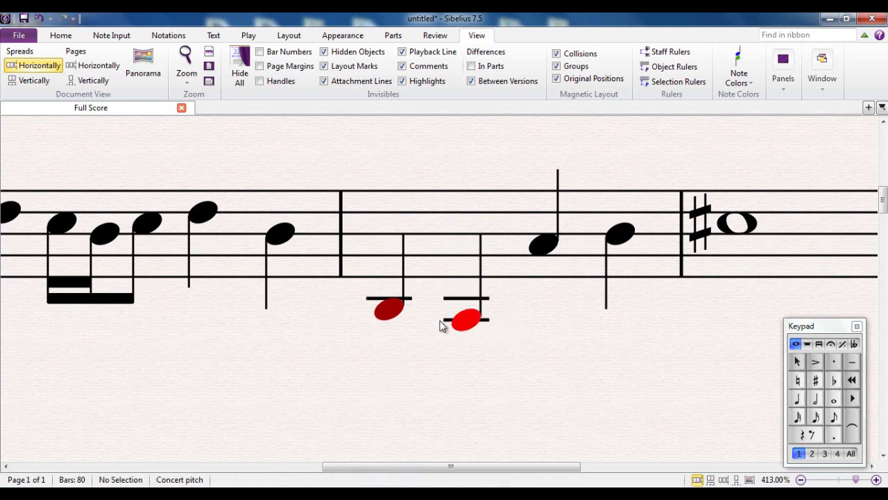
# Examine and compare the notehead colours of the low notes B3 and A3 on beats 1 and 2 of bar 3.
pyautogui.scroll(3, 466, 321)
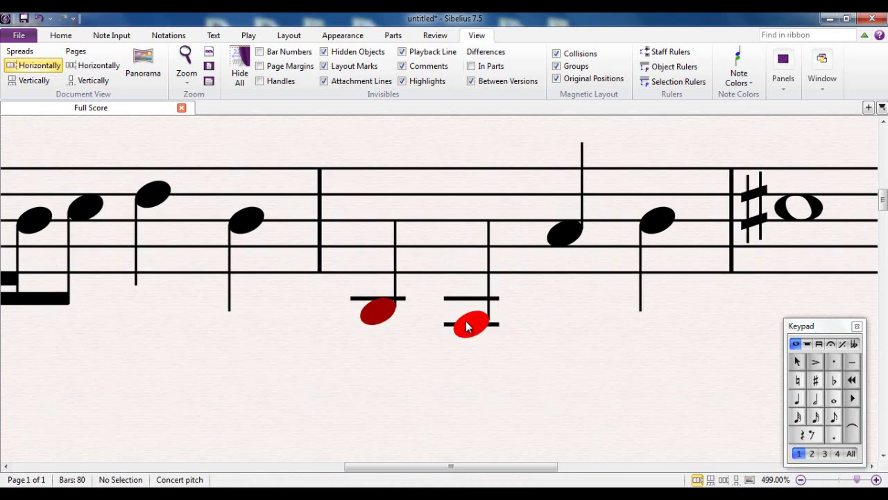
pyautogui.scroll(1, 420, 341)
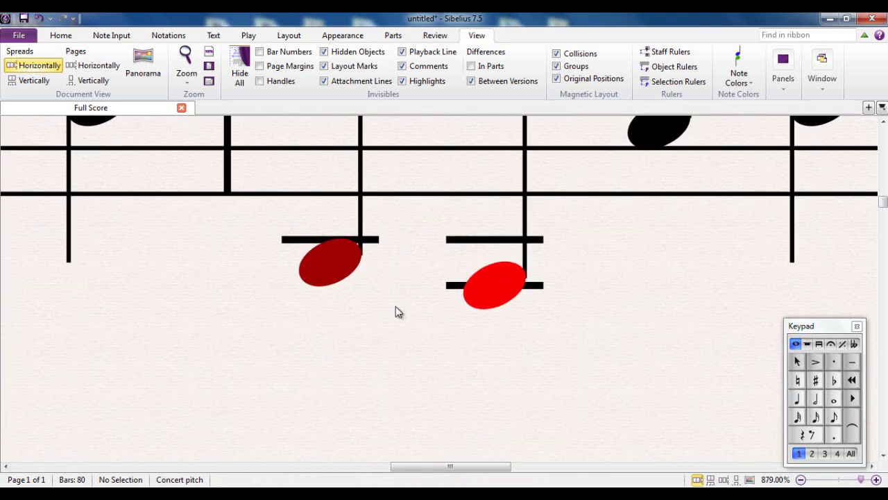
pyautogui.click(339, 266)
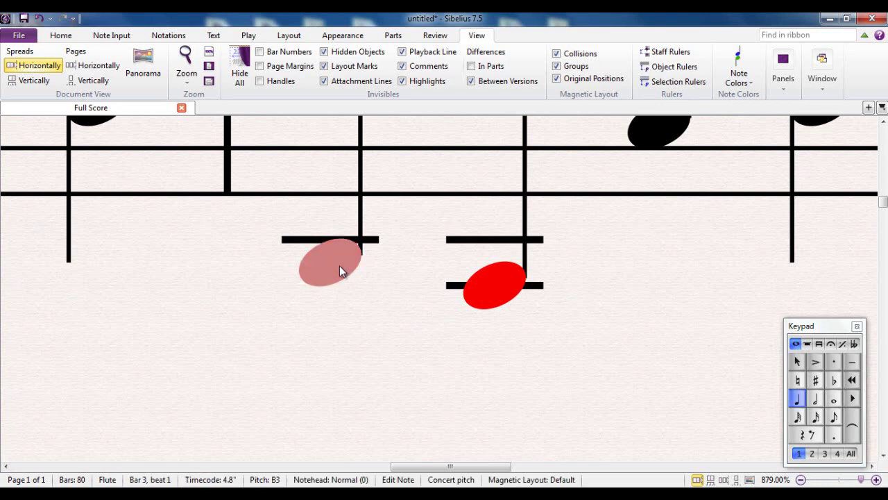
pyautogui.click(484, 295)
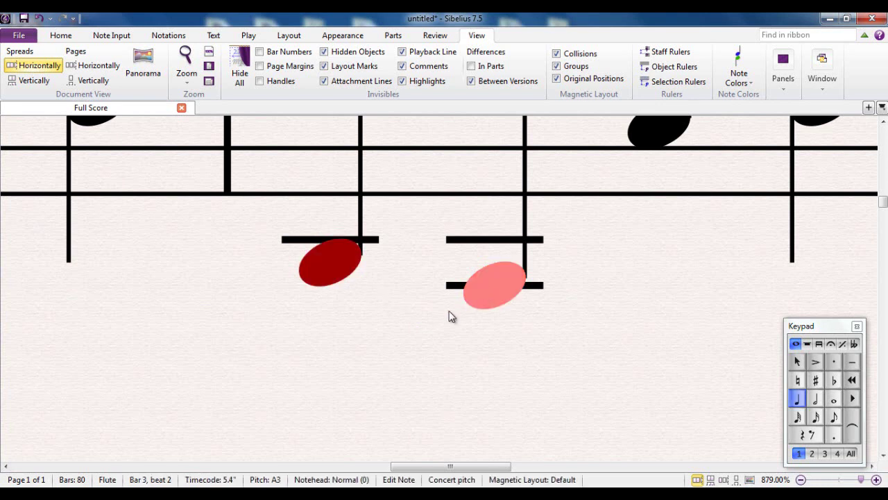
pyautogui.click(424, 311)
pyautogui.scroll(-4, 391, 302)
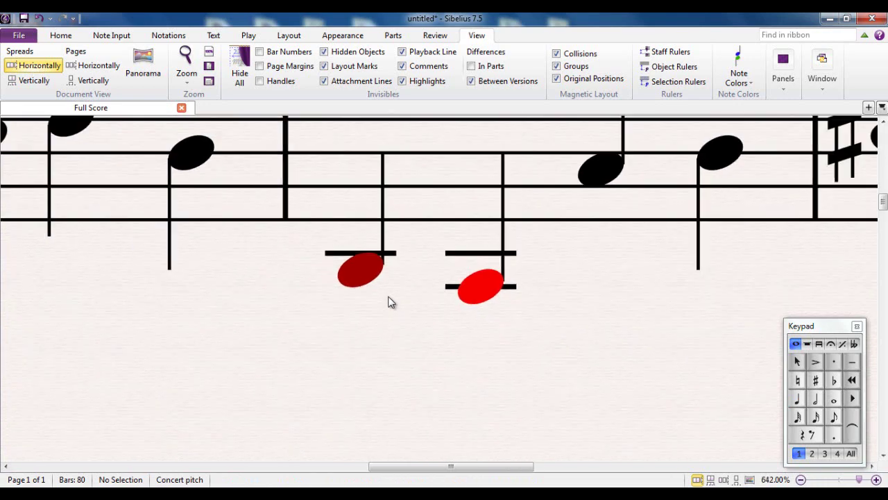
pyautogui.scroll(-1, 401, 317)
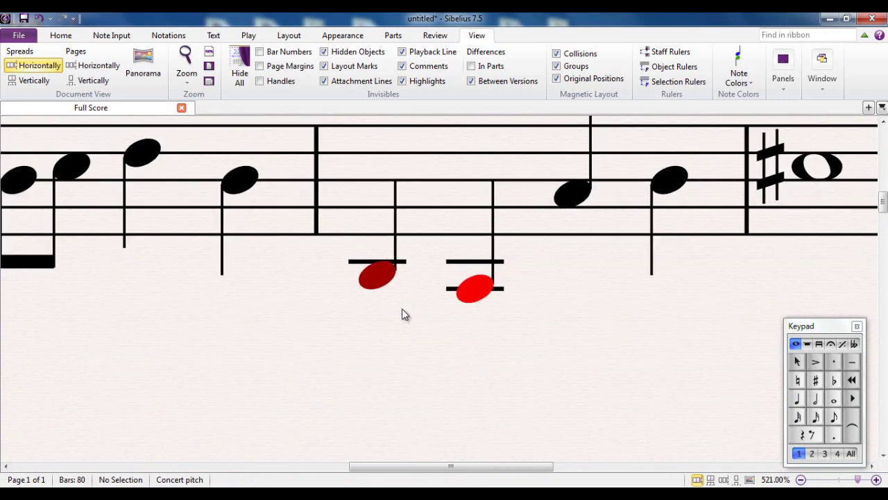
pyautogui.moveTo(403, 313); pyautogui.dragTo(395, 342)
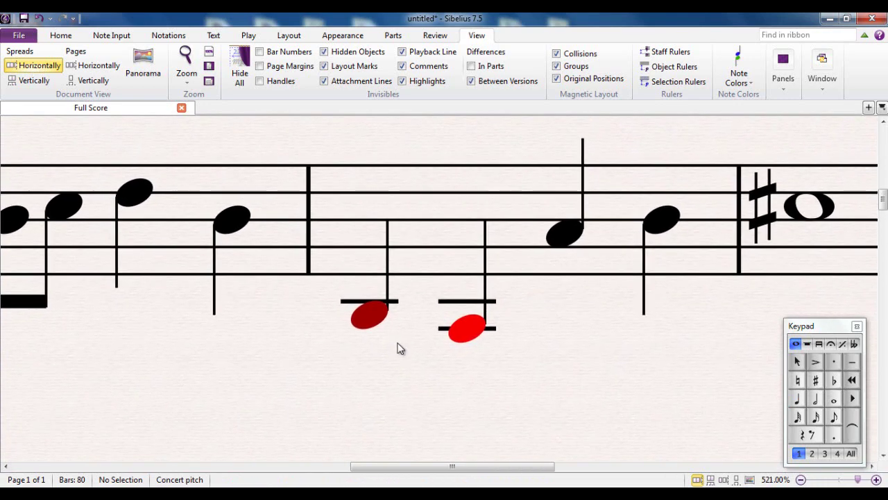
pyautogui.click(368, 325)
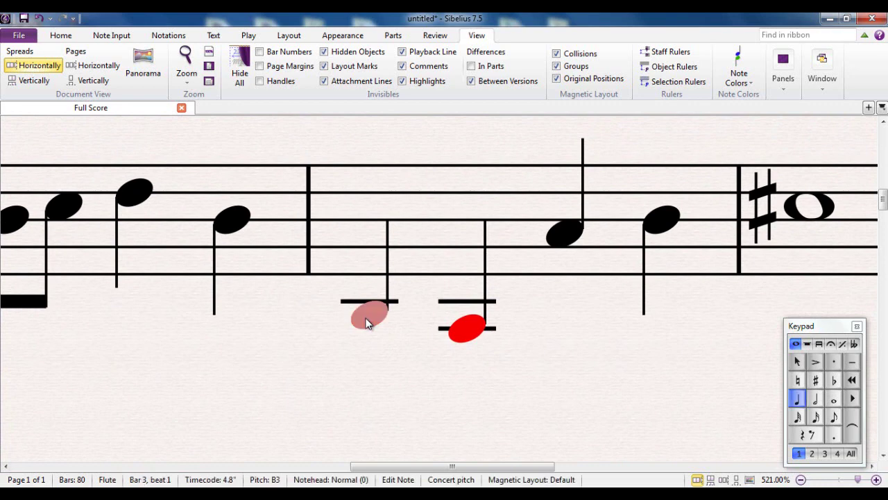
pyautogui.click(463, 329)
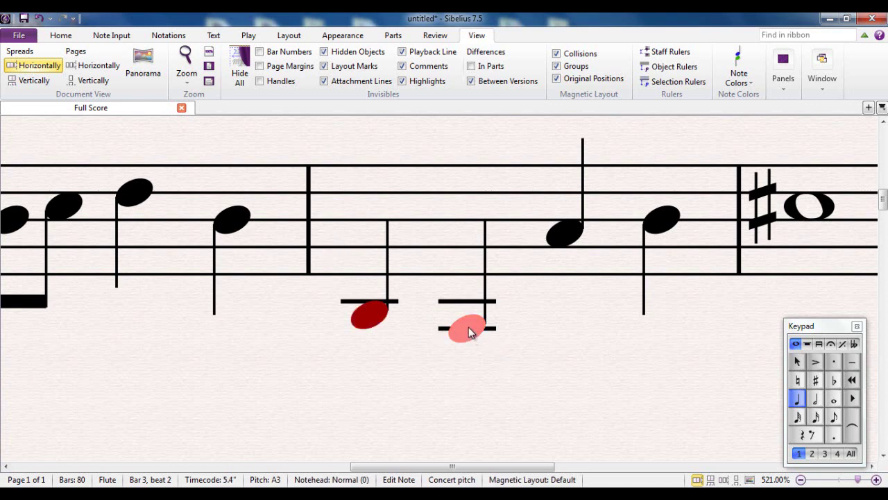
pyautogui.press('Escape')
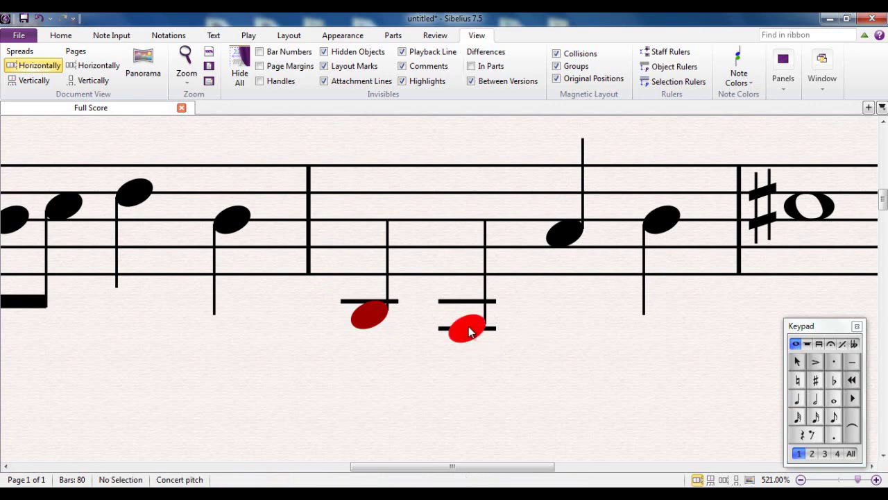
pyautogui.click(469, 326)
pyautogui.press('Escape')
# Switch the playback configuration to General MIDI (basic).
pyautogui.click(250, 36)
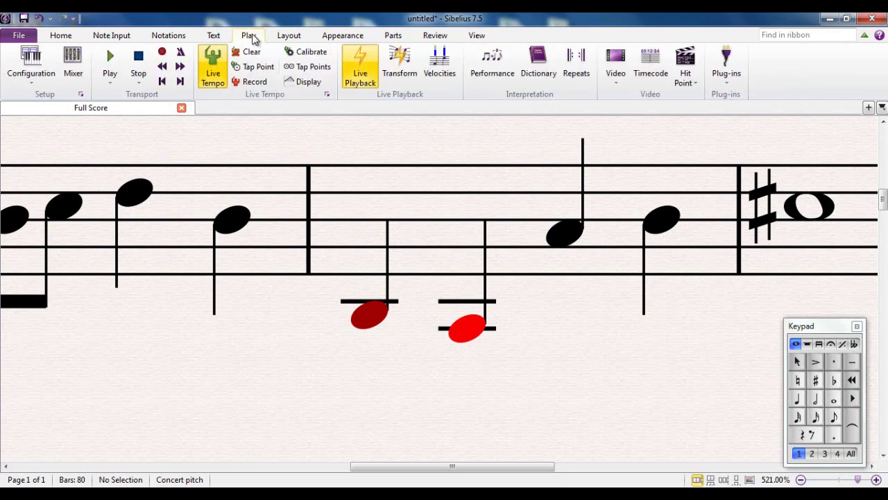
pyautogui.click(47, 86)
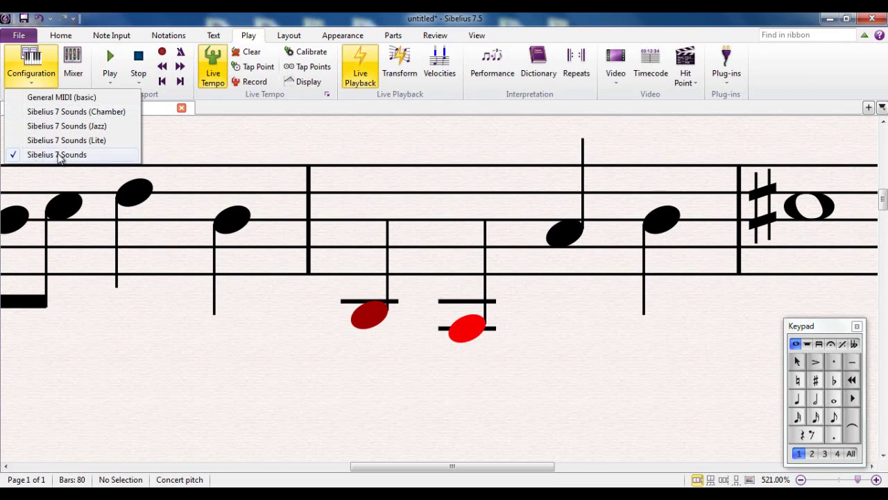
pyautogui.click(54, 99)
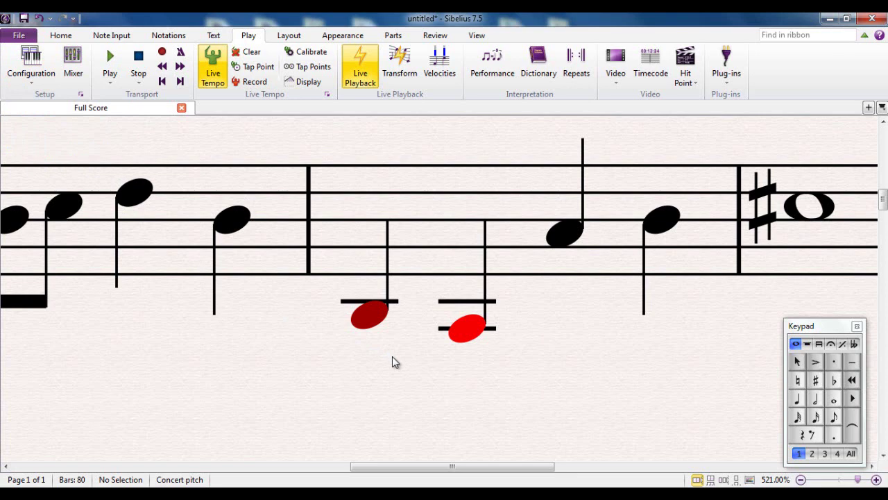
# Audition the low notes on beats 1 and 2 of bar 3, and lower the beat 2 note to E3.
pyautogui.click(379, 318)
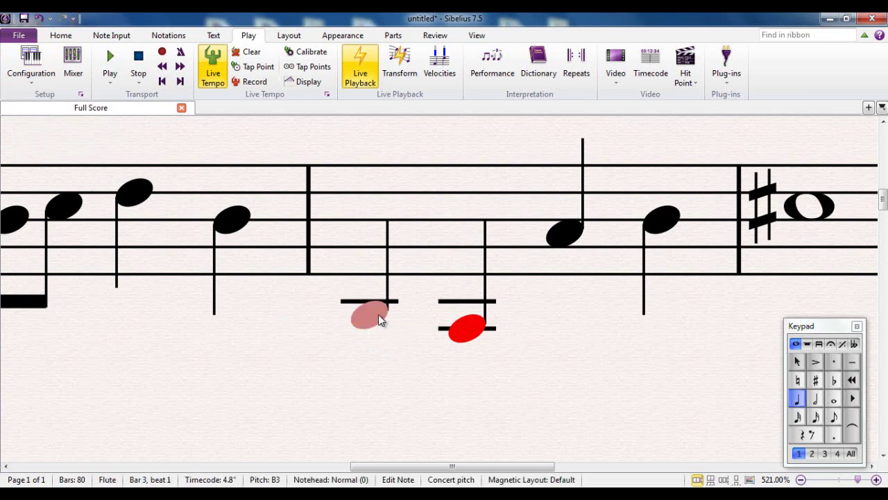
pyautogui.click(476, 332)
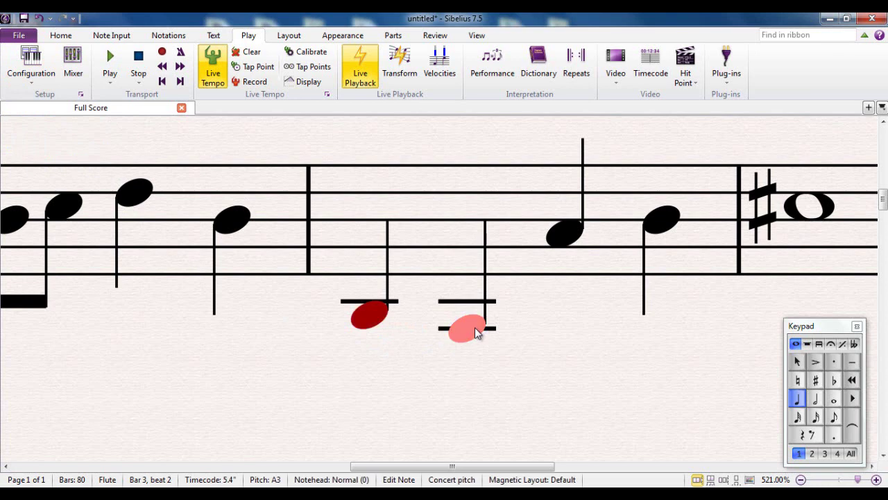
pyautogui.moveTo(474, 333); pyautogui.dragTo(468, 424)
pyautogui.moveTo(472, 455); pyautogui.dragTo(480, 333)
pyautogui.moveTo(474, 345); pyautogui.dragTo(523, 368)
pyautogui.click(543, 368)
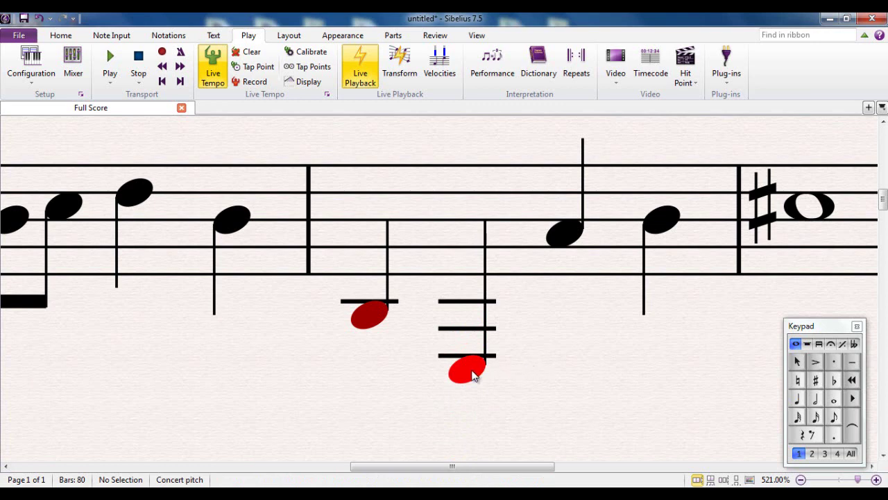
# Raise the second quarter note of bar 3 to B3 and deselect it.
pyautogui.moveTo(476, 371); pyautogui.dragTo(469, 309)
pyautogui.click(550, 336)
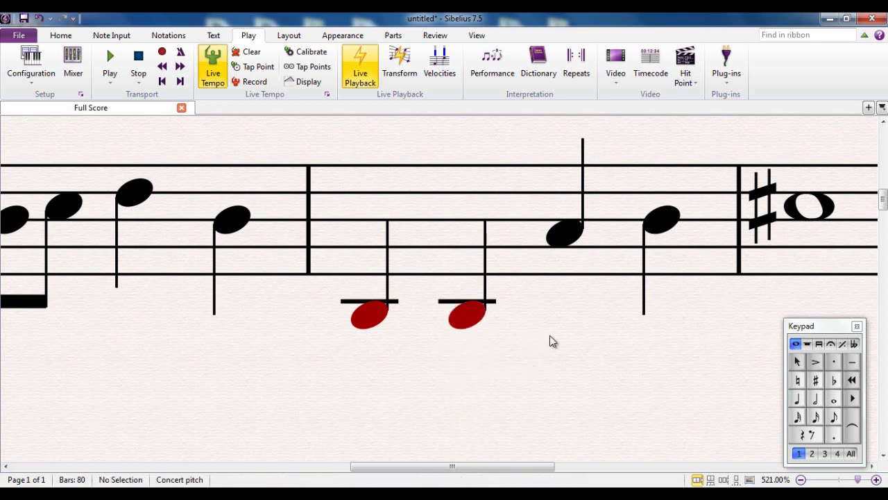
# Examine the entered flute notes in the first two systems together with the score's title.
pyautogui.scroll(-3, 548, 338)
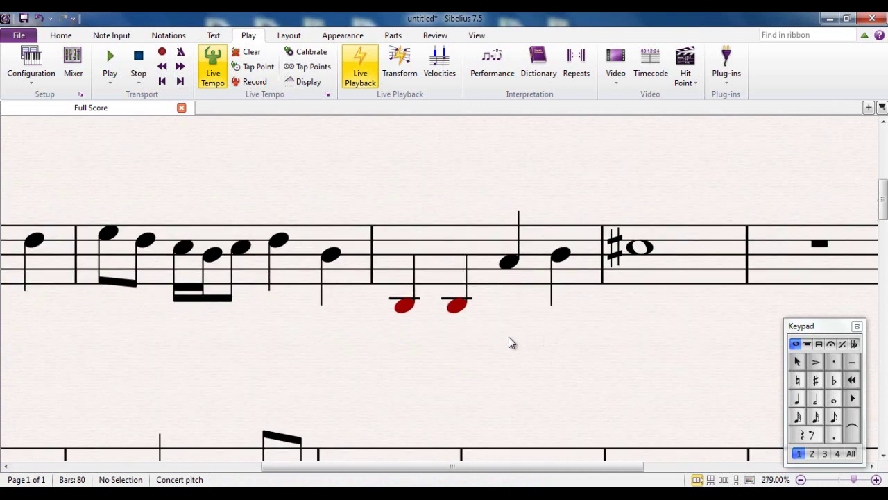
pyautogui.scroll(-2, 509, 337)
pyautogui.scroll(-3, 495, 352)
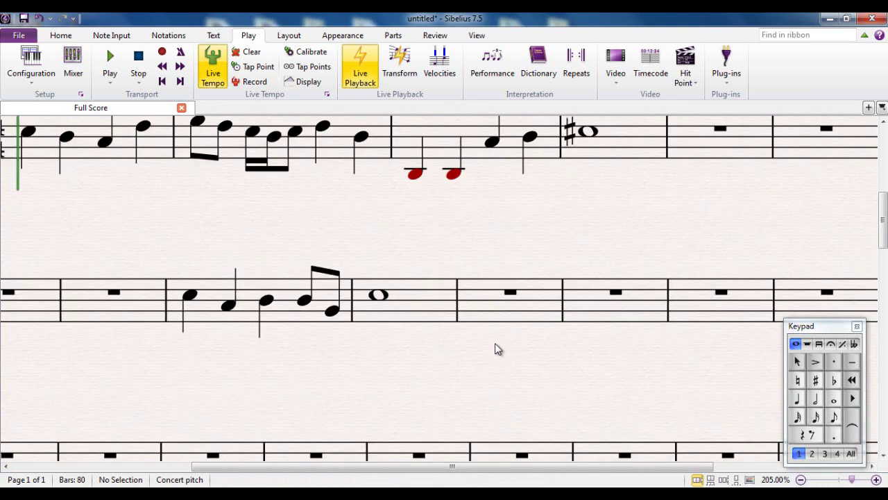
pyautogui.scroll(2, 514, 277)
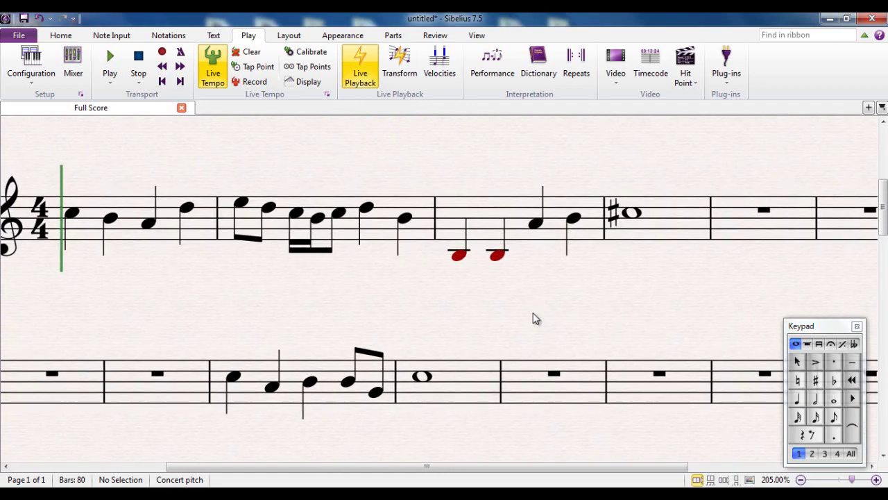
pyautogui.scroll(-2, 535, 317)
pyautogui.scroll(1, 524, 317)
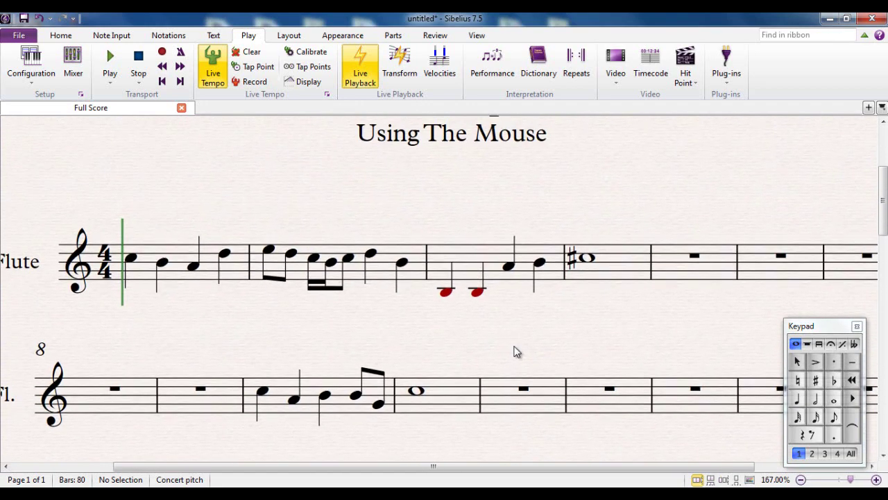
pyautogui.scroll(-1, 516, 340)
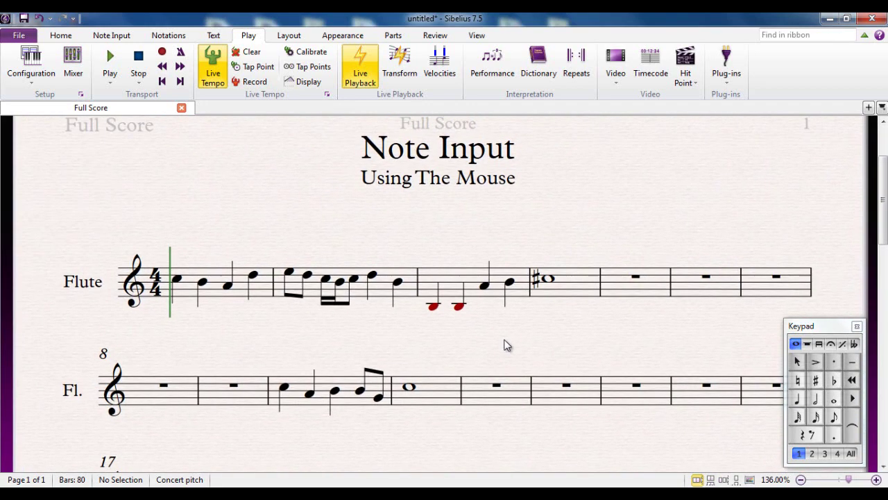